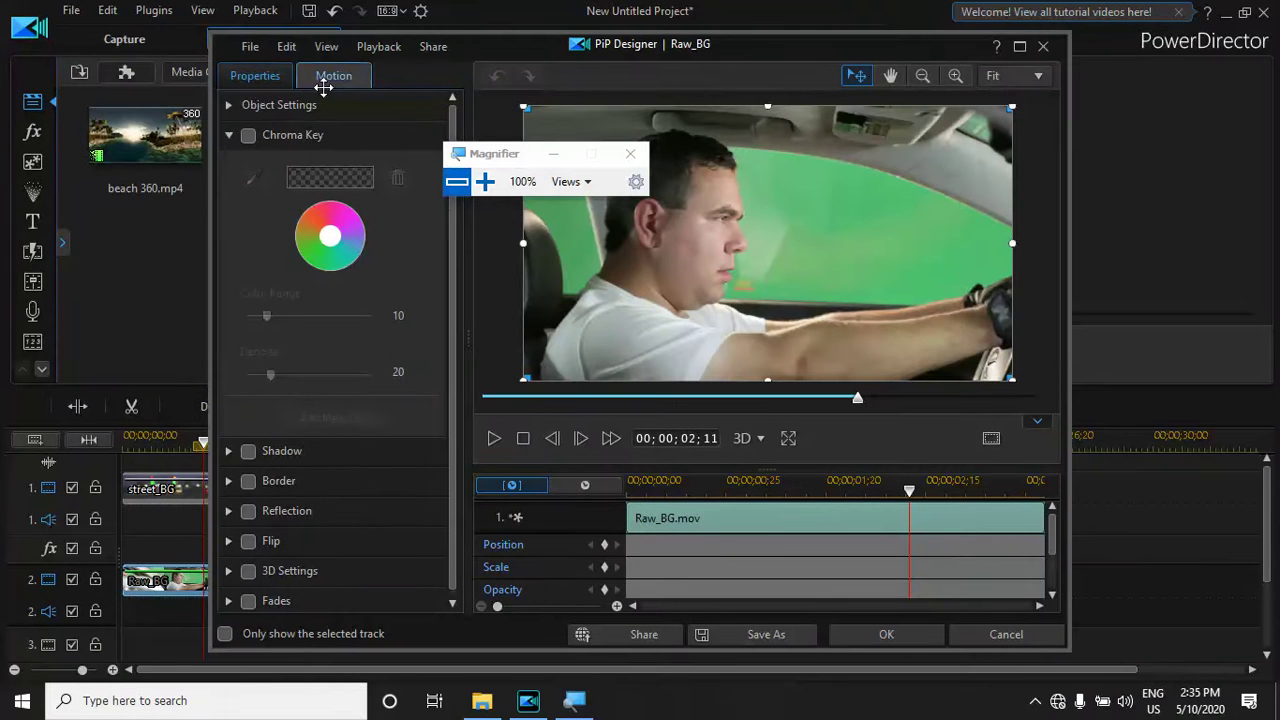
Close and reopen the PiP Designer for the Raw_BG clip on track 2, and move the Magnifier window clear of it
left_click(1041, 47)
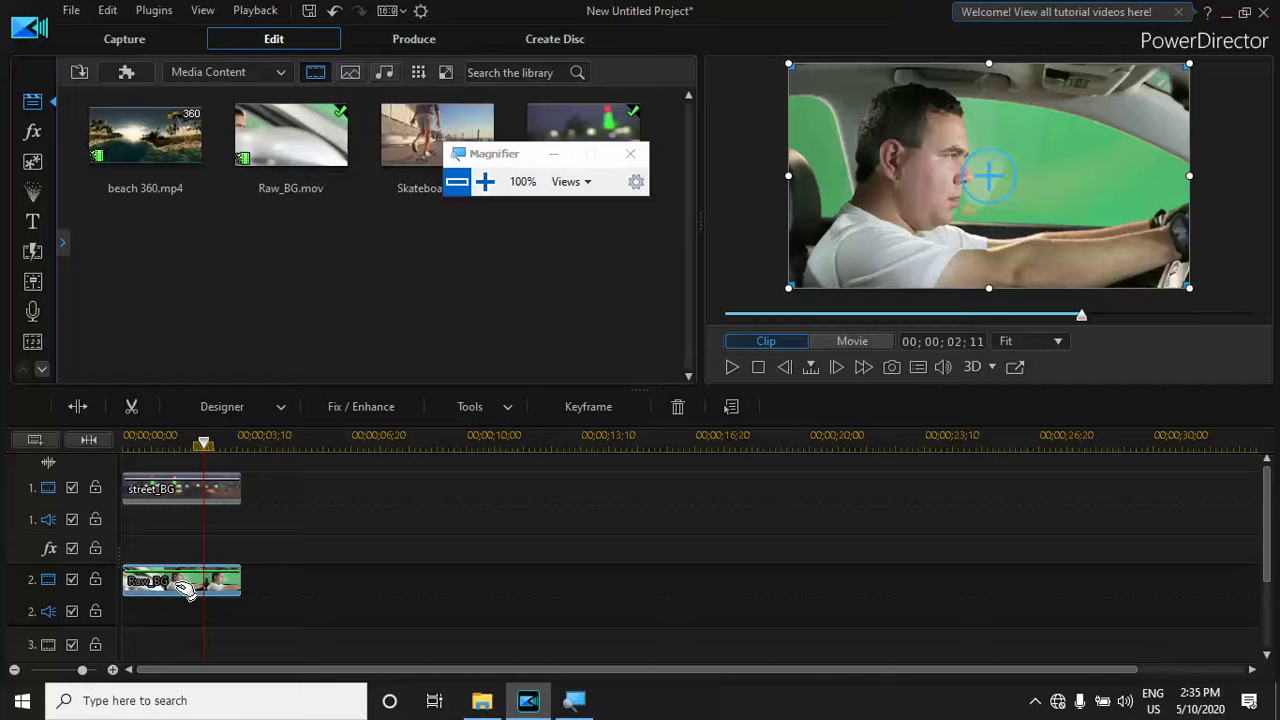
left_click(279, 411)
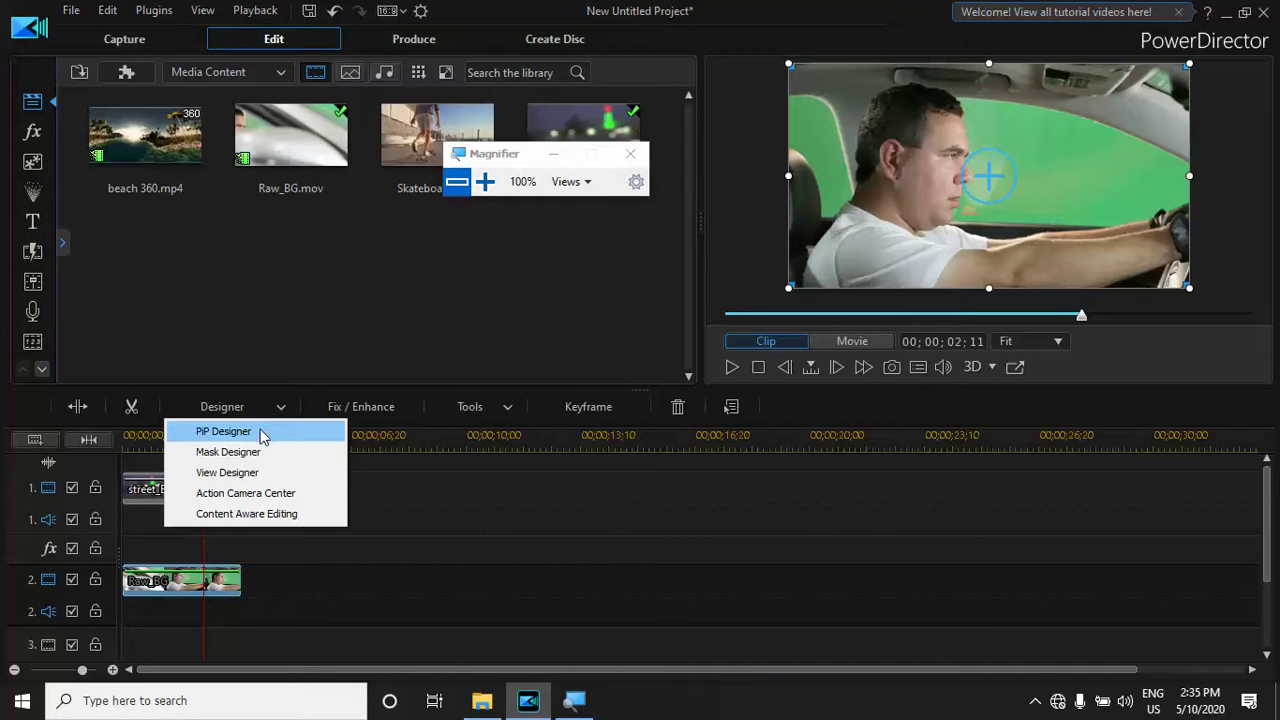
left_click(262, 436)
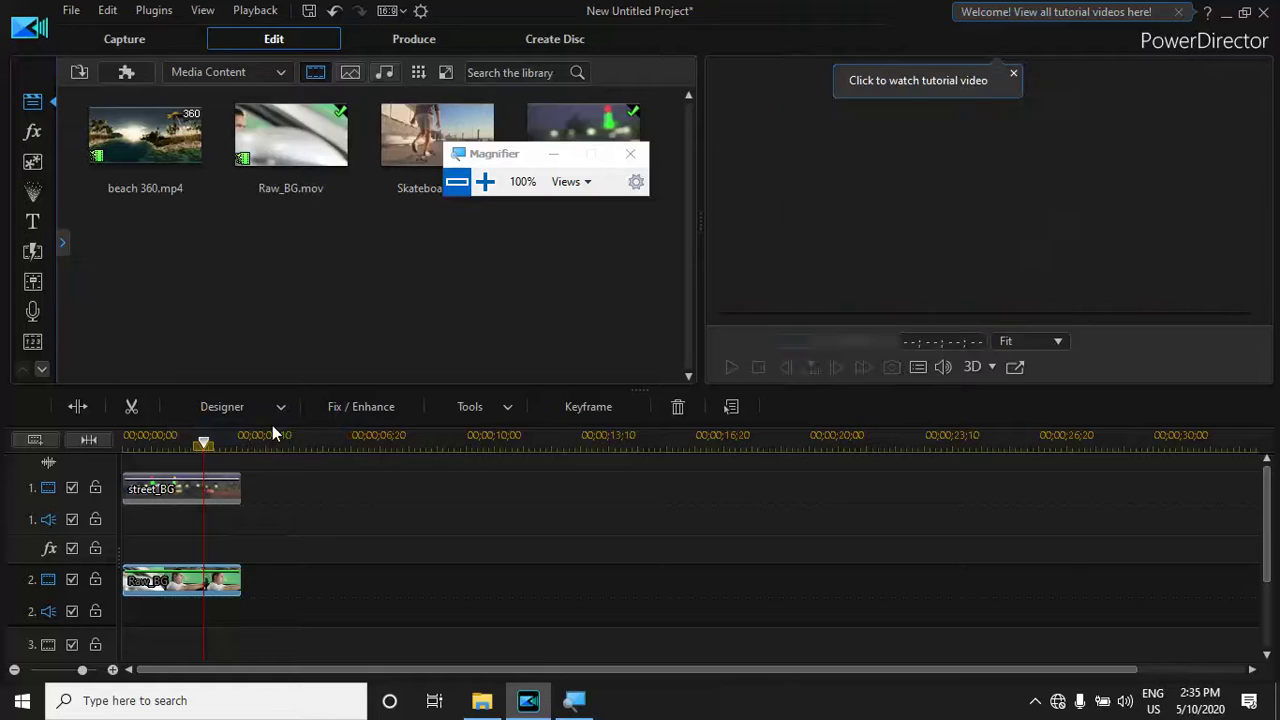
left_click_drag(518, 157, 1138, 84)
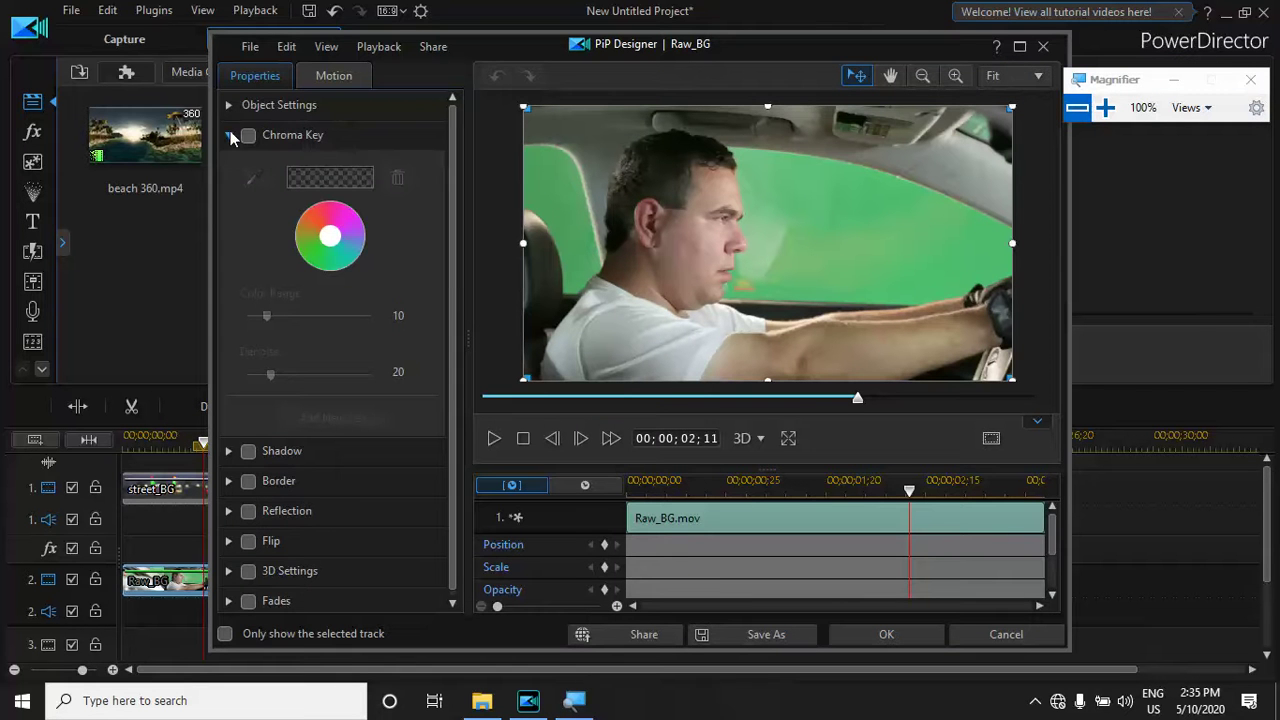
Enable Chroma Key on the Raw_BG clip and sample the green screen behind the driver as the color to remove
left_click(229, 135)
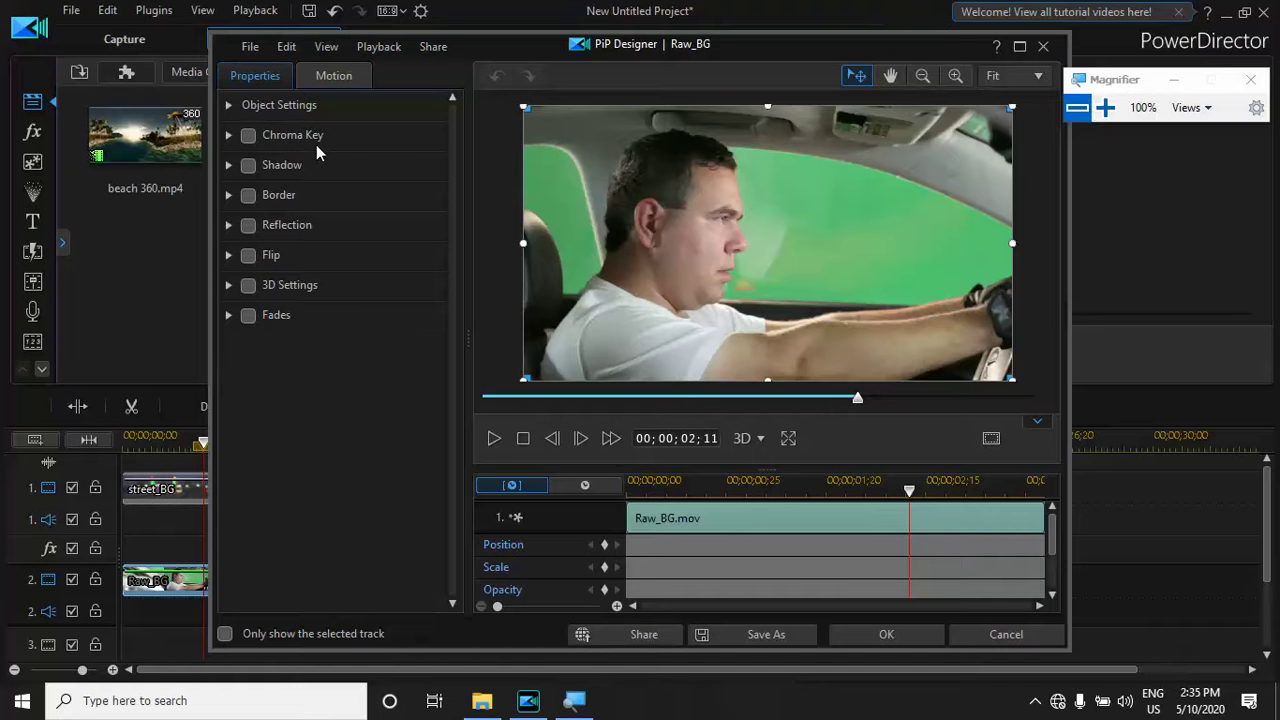
left_click(248, 137)
left_click(229, 138)
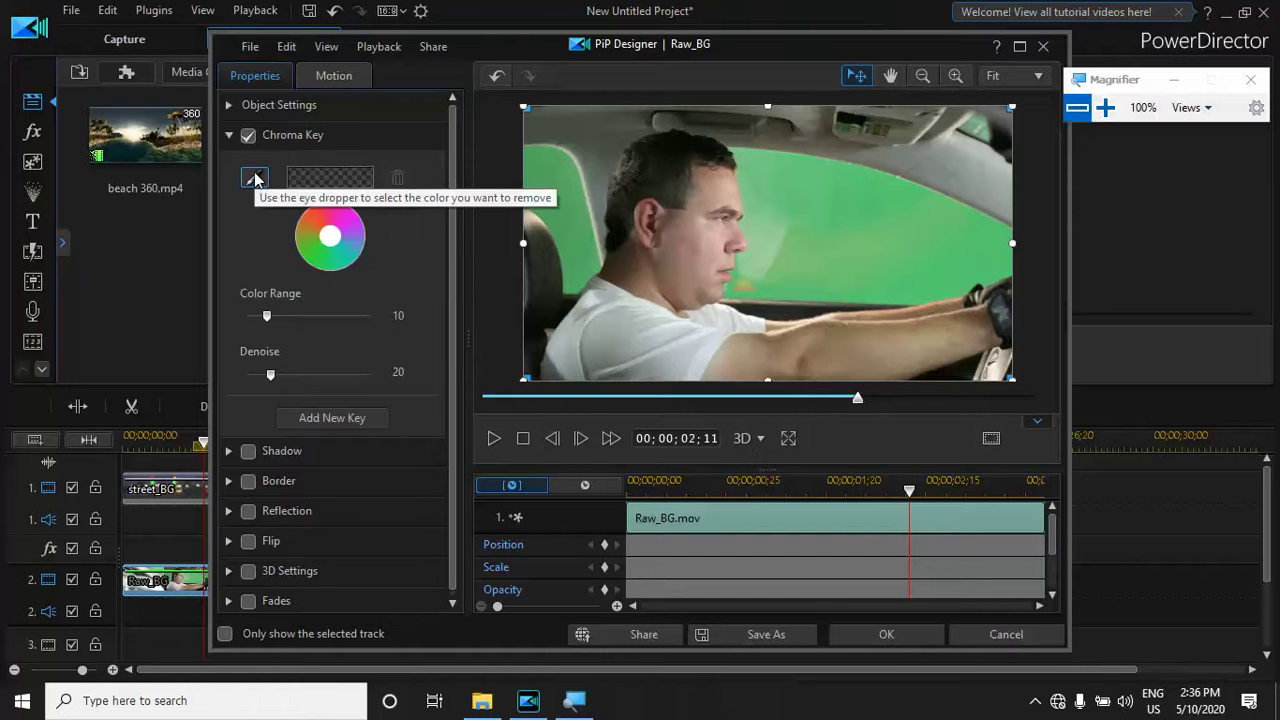
left_click(254, 179)
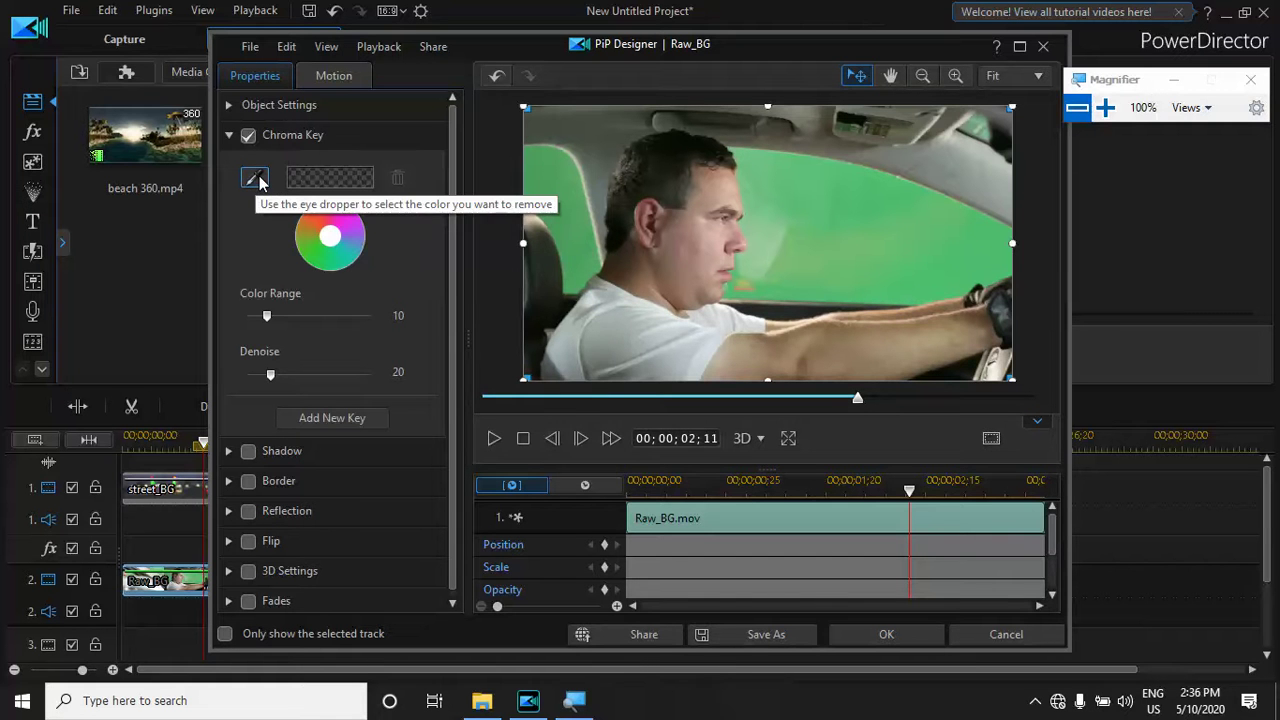
left_click(255, 180)
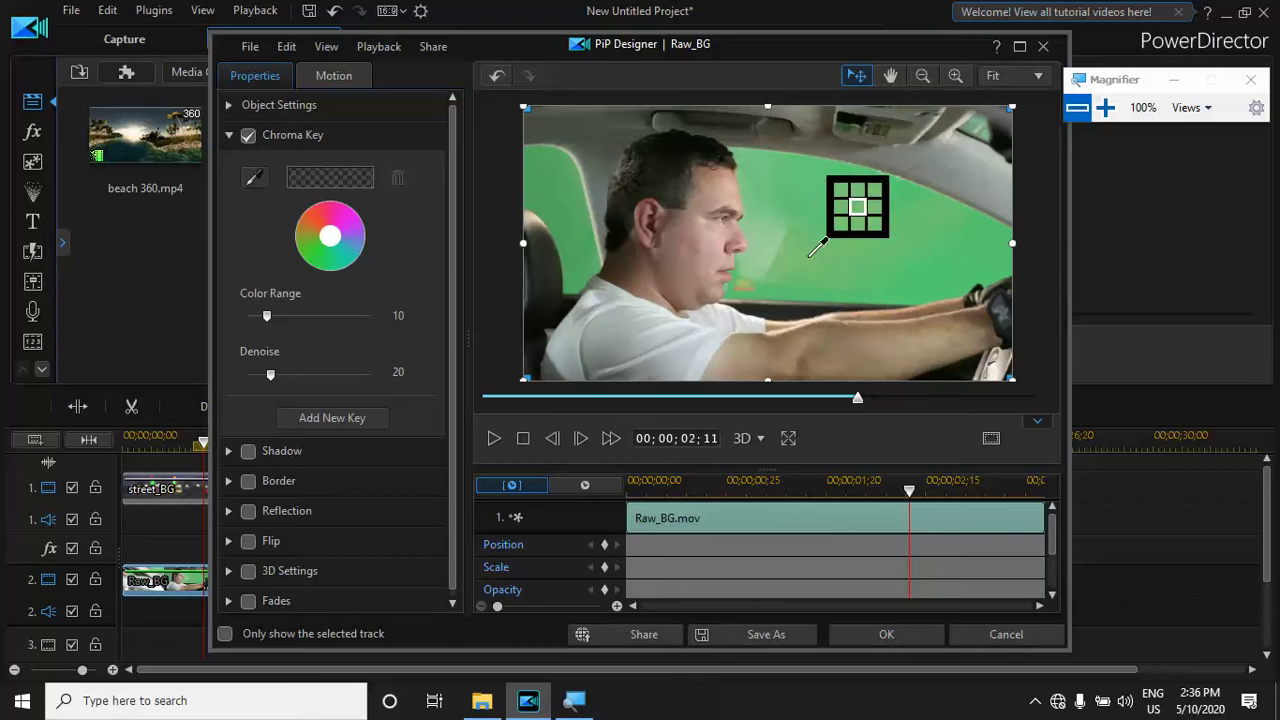
left_click(951, 272)
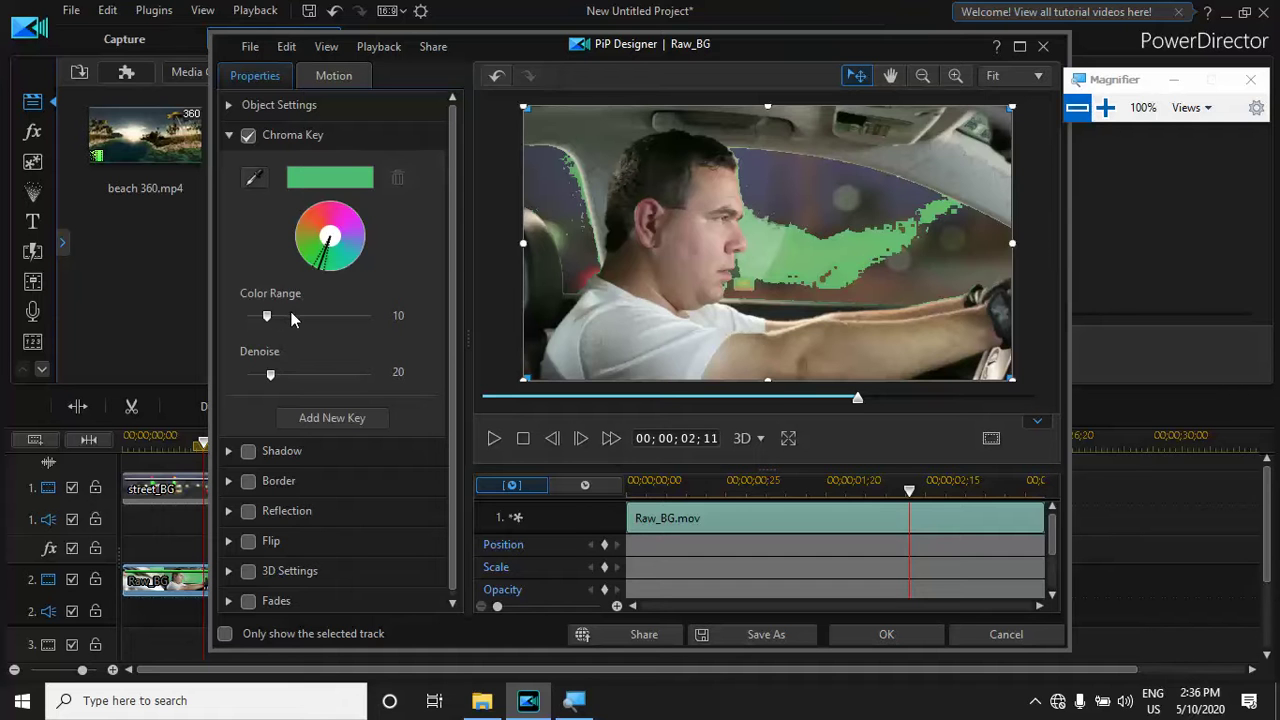
Set the chroma key's Color Range to 60 and Denoise to 36, and apply the changes to the clip
left_click_drag(267, 318, 415, 314)
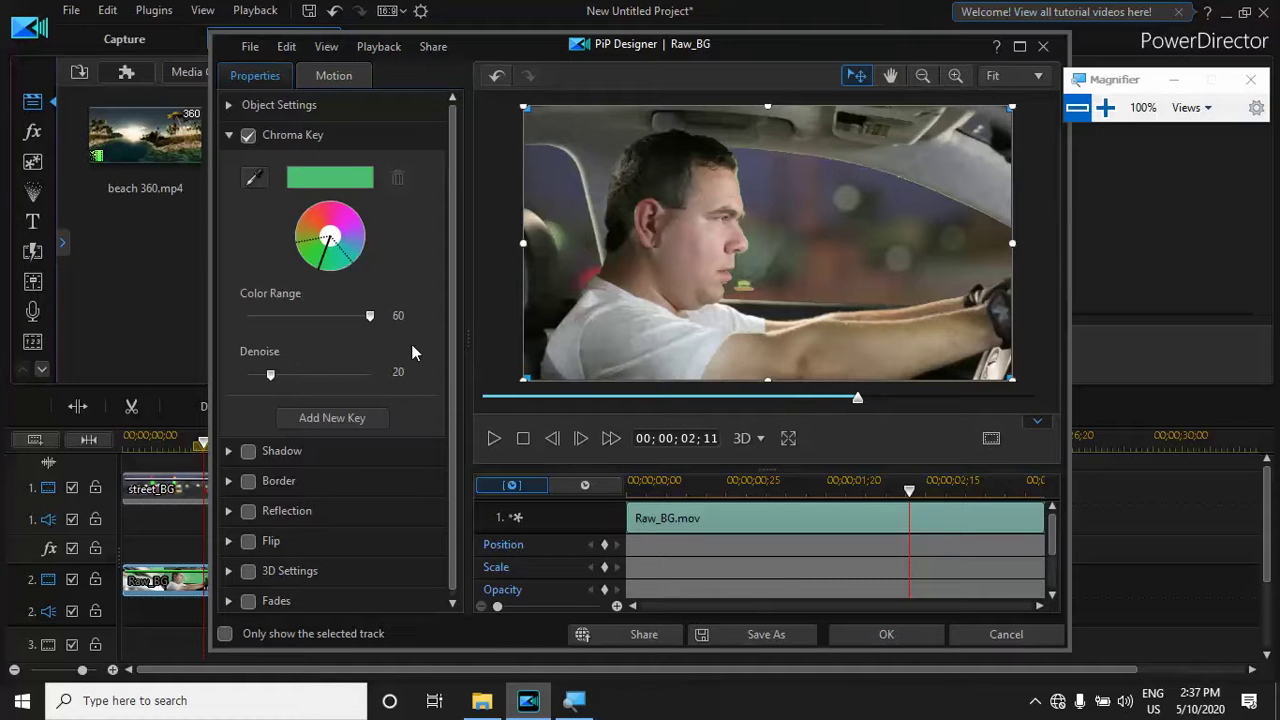
left_click_drag(369, 319, 429, 331)
left_click_drag(272, 381, 294, 381)
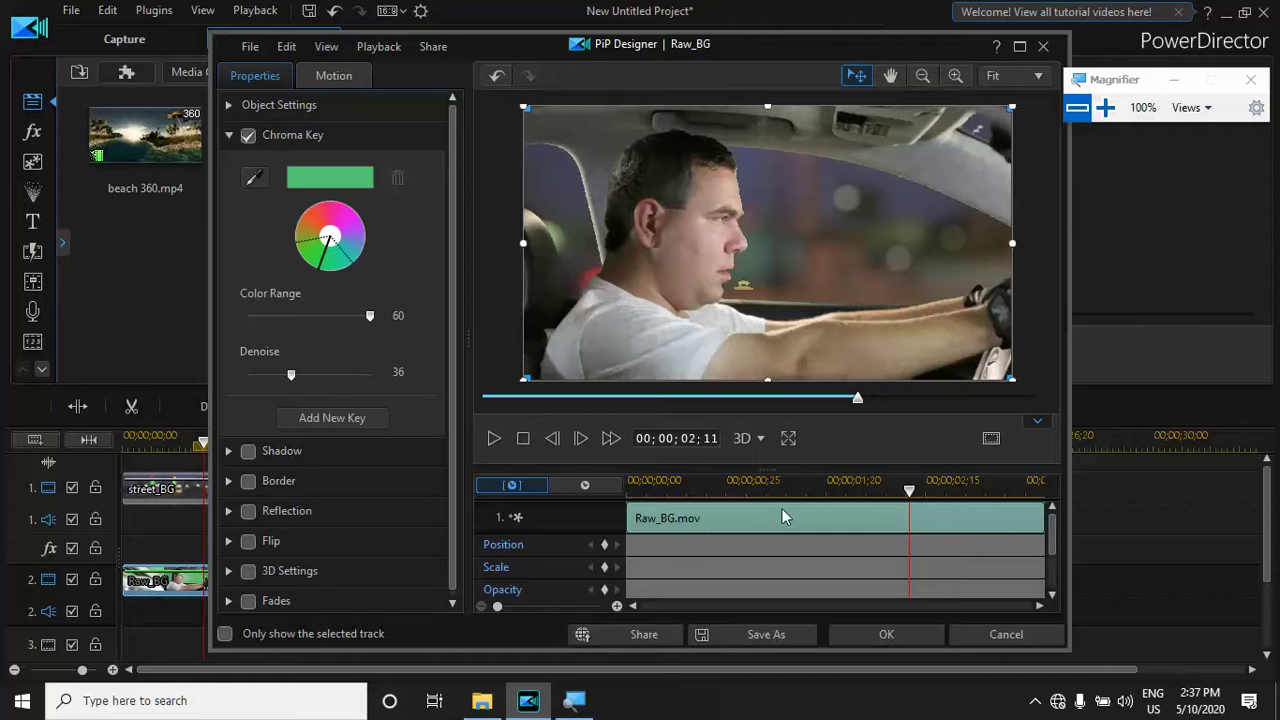
left_click(915, 634)
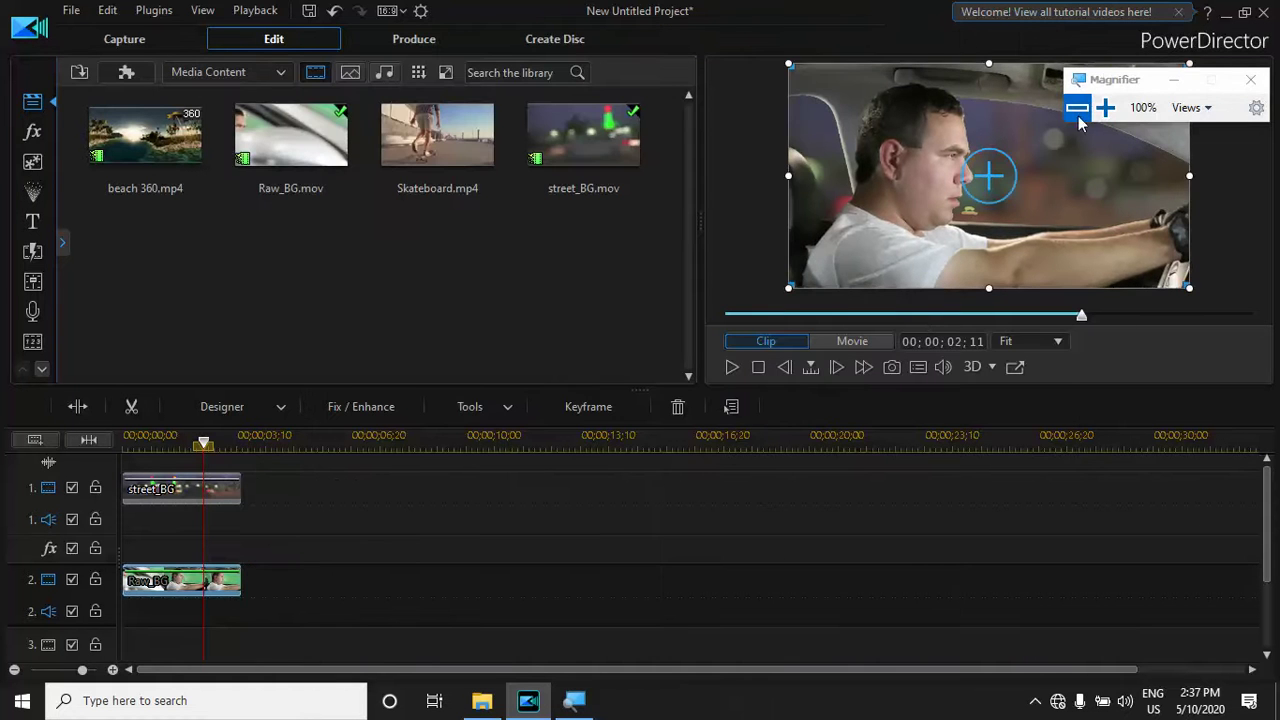
Play the keyed composite from the start of the timeline to check the green-screen removal
left_click_drag(1118, 84, 406, 17)
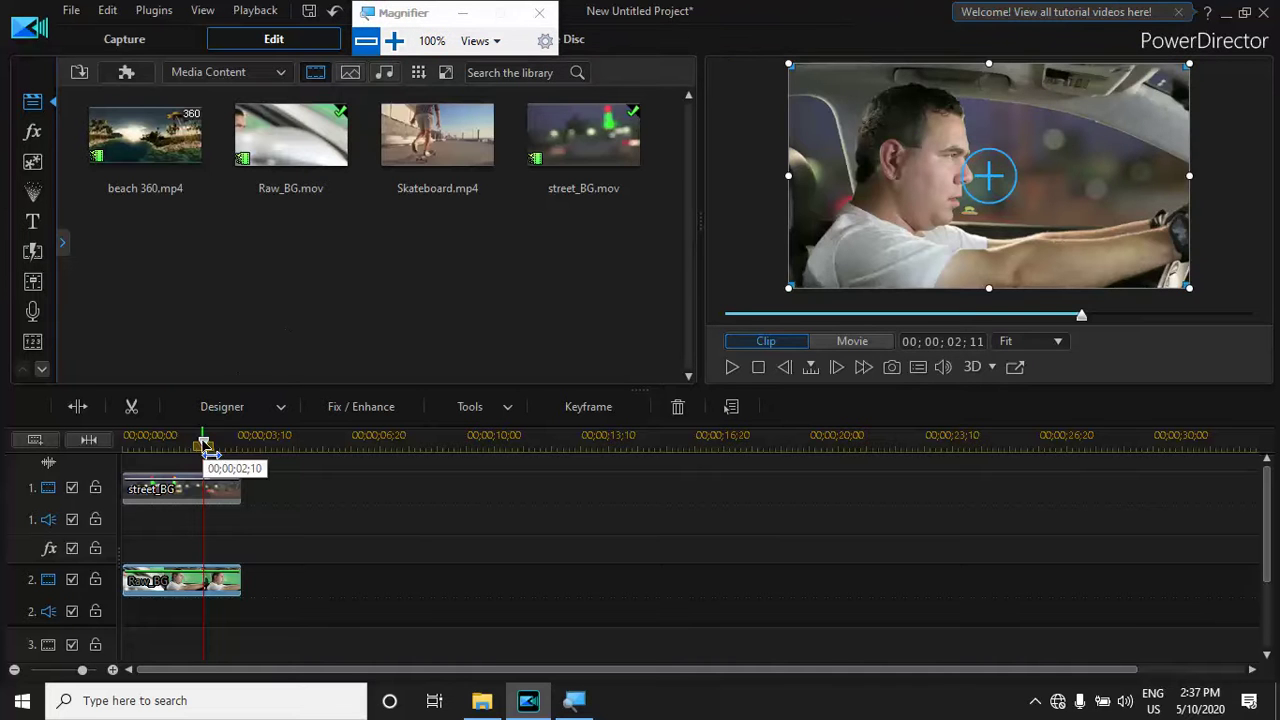
left_click_drag(201, 438, 108, 447)
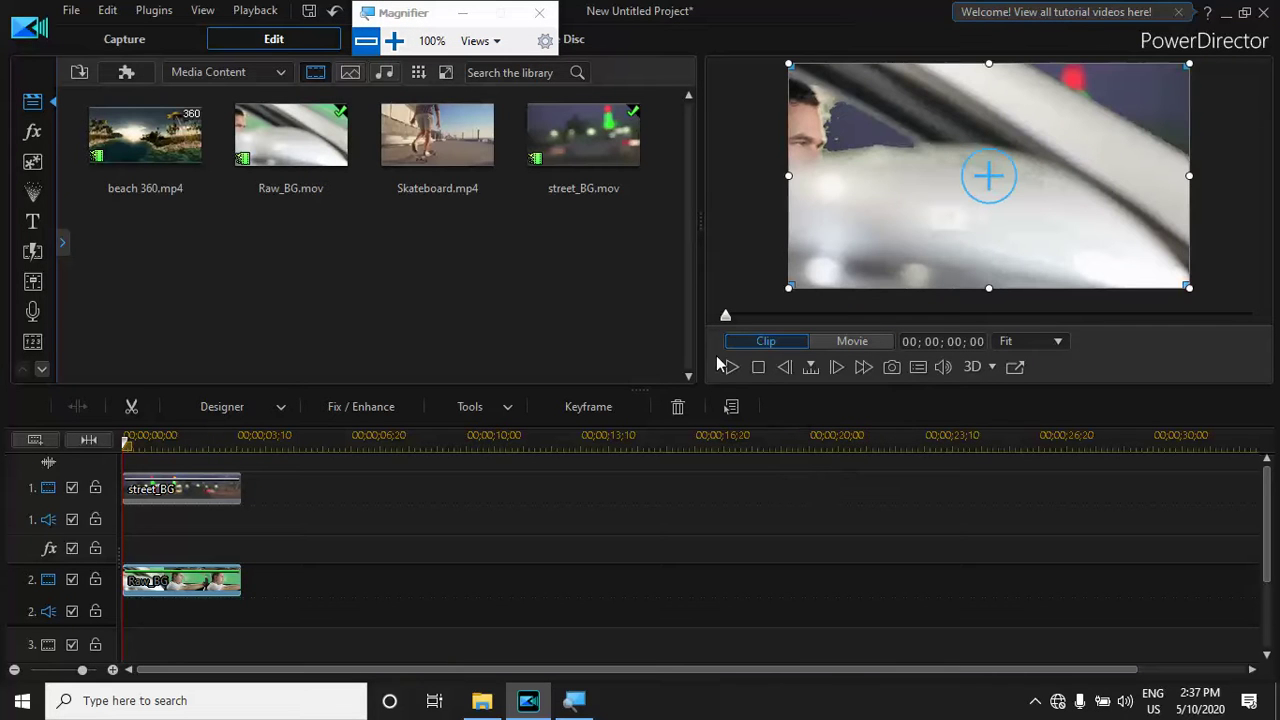
left_click(729, 368)
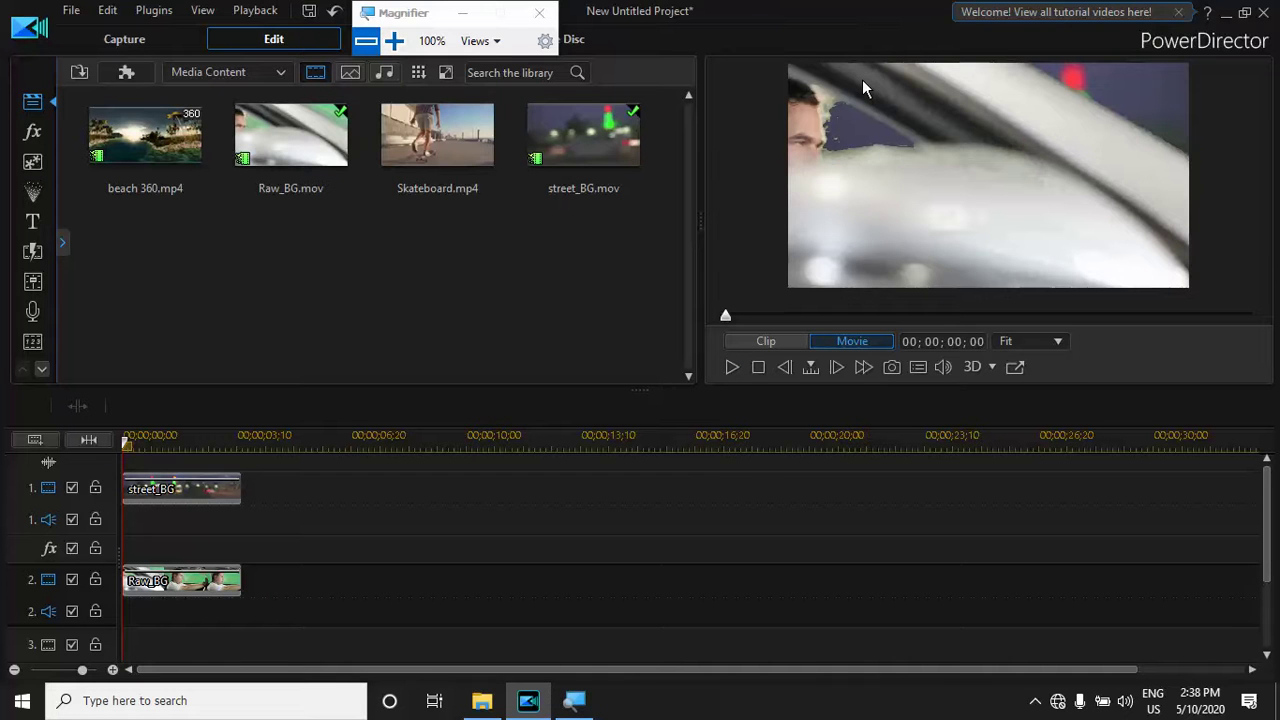
Switch to Adobe After Effects 2019, dismiss its Home screen, and minimize the Magnifier window
left_click(1226, 14)
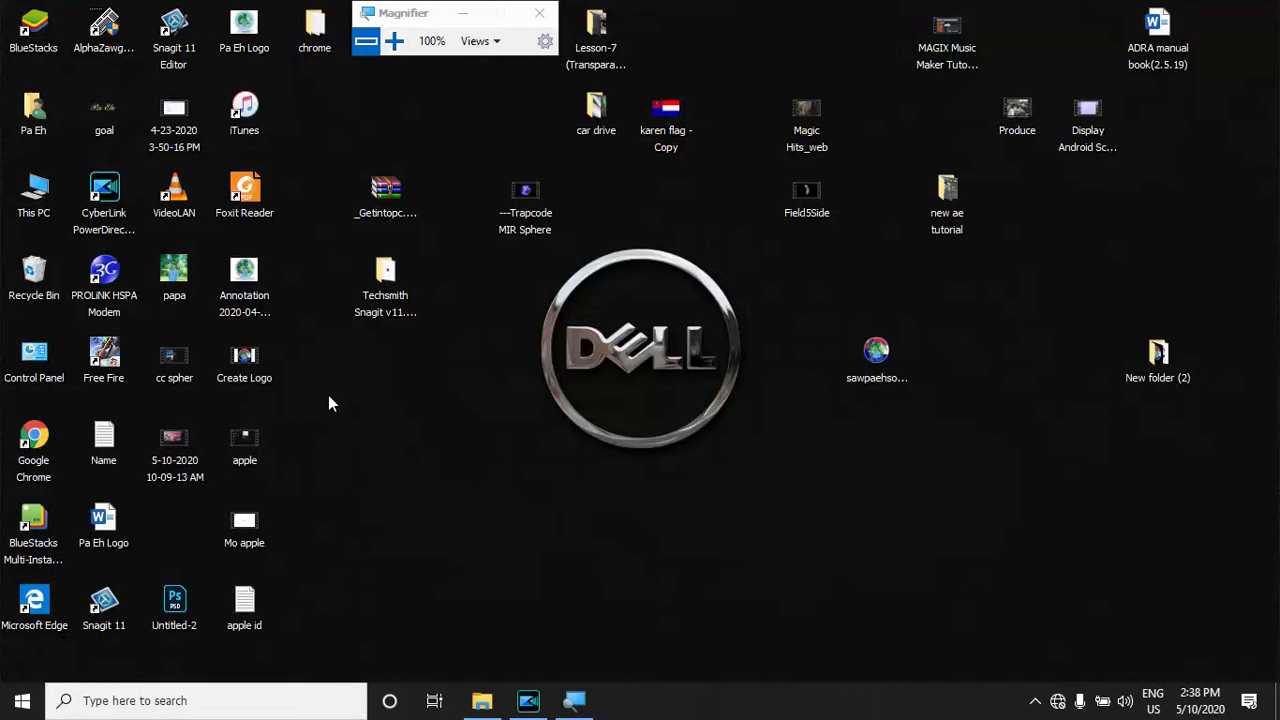
key("super")
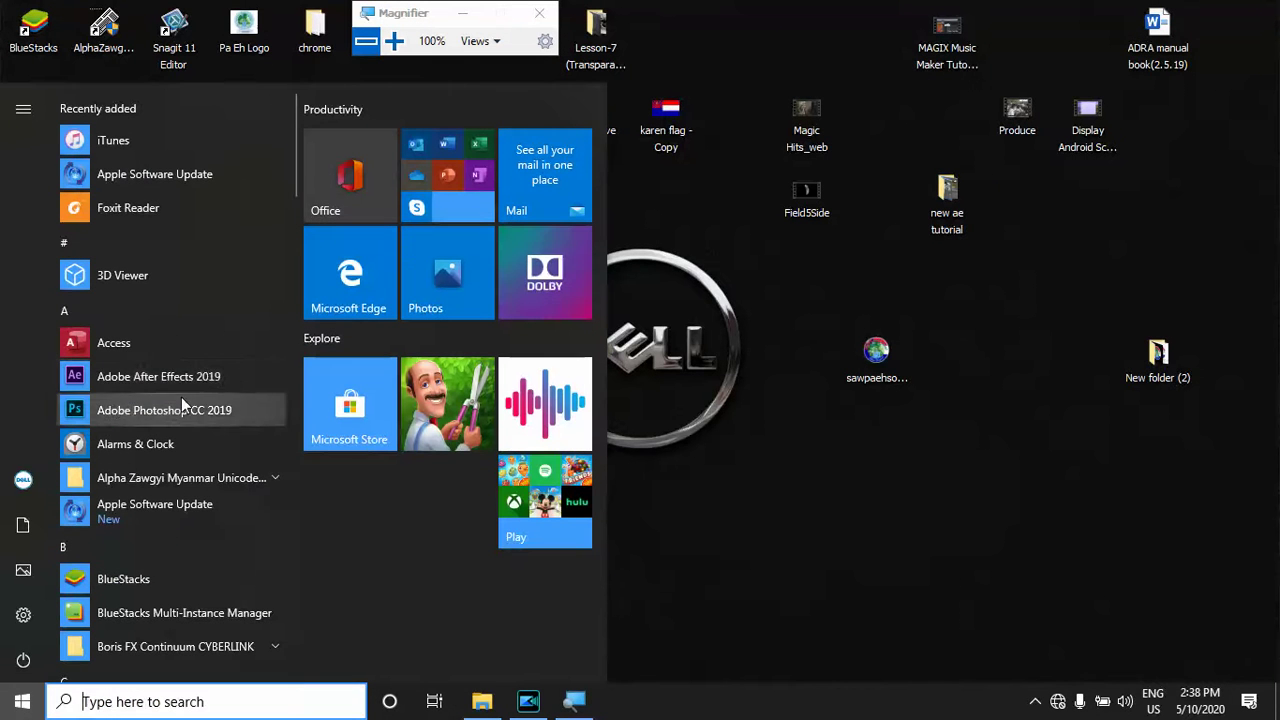
left_click(191, 381)
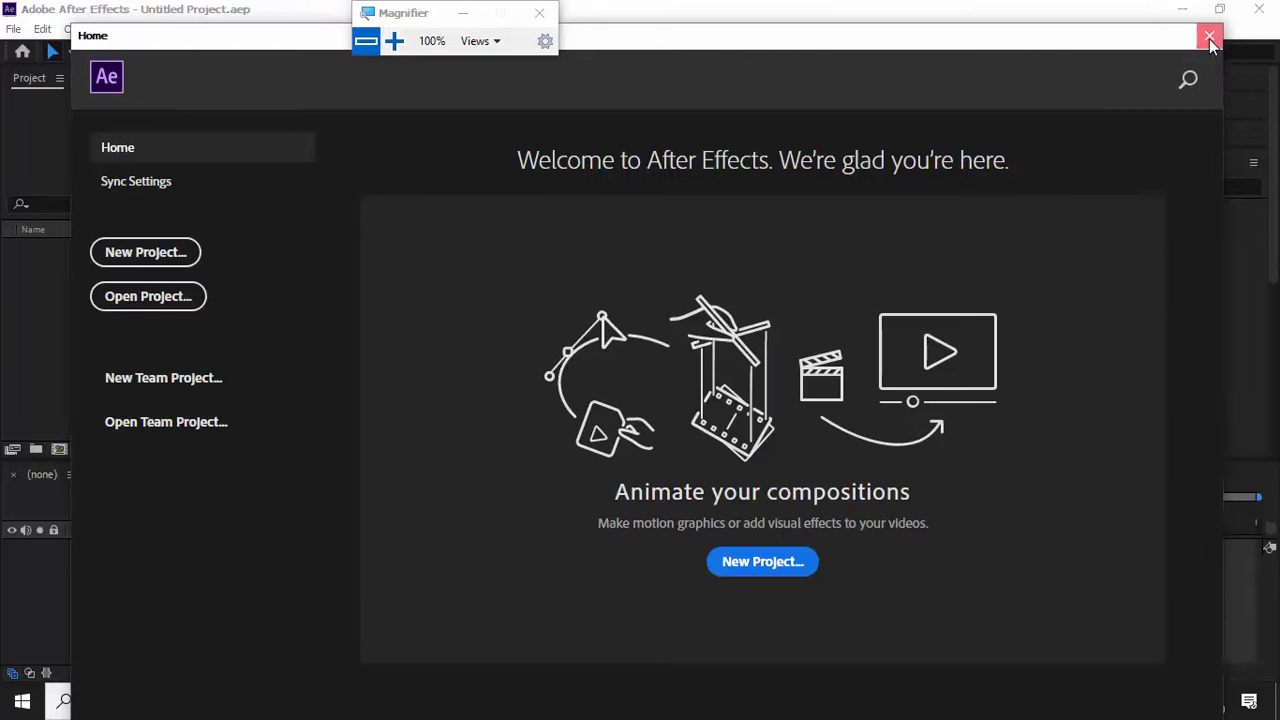
left_click(1210, 40)
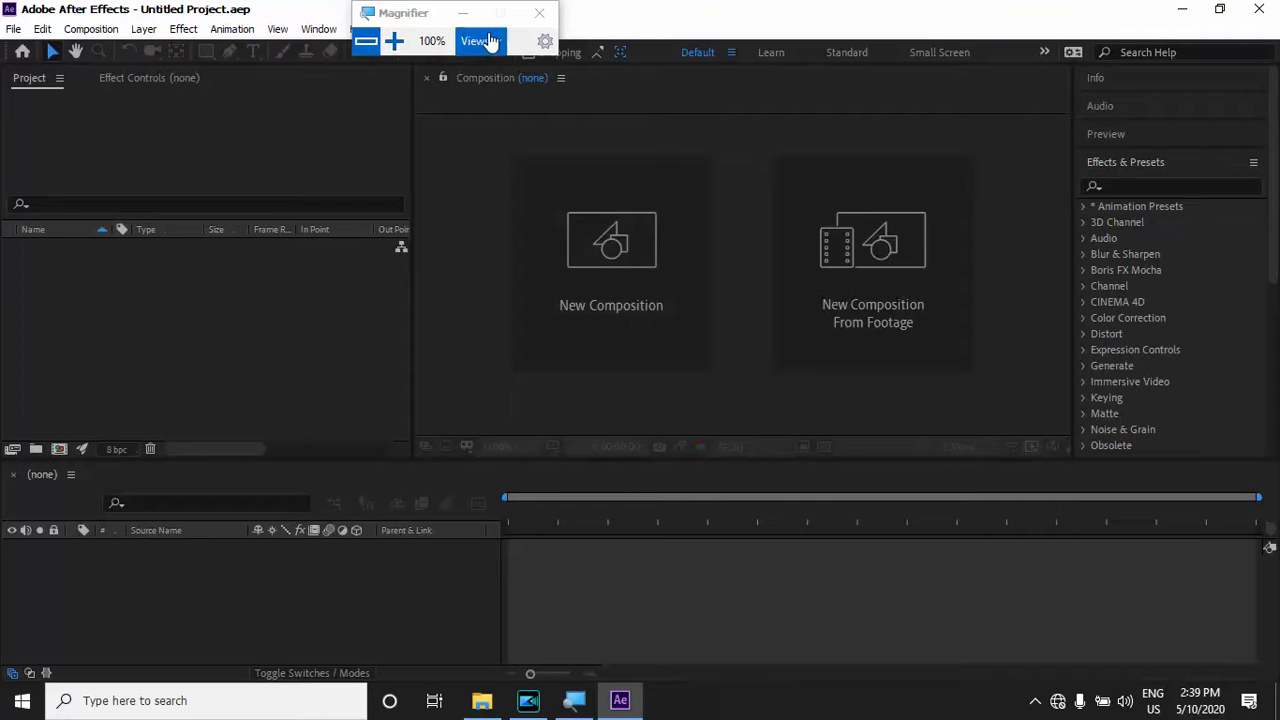
left_click(462, 18)
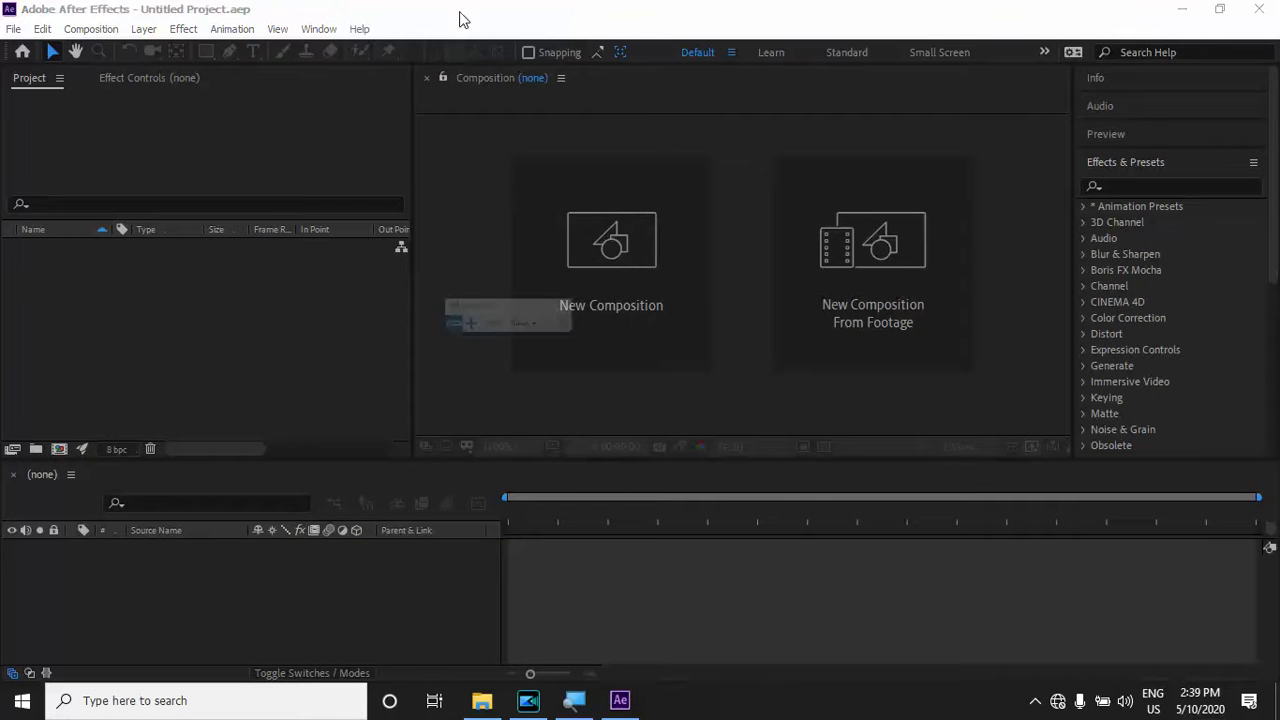
Create a new composition named Comp 1 with the HDTV 1080 29.97 preset and a 30-second duration
left_click(585, 278)
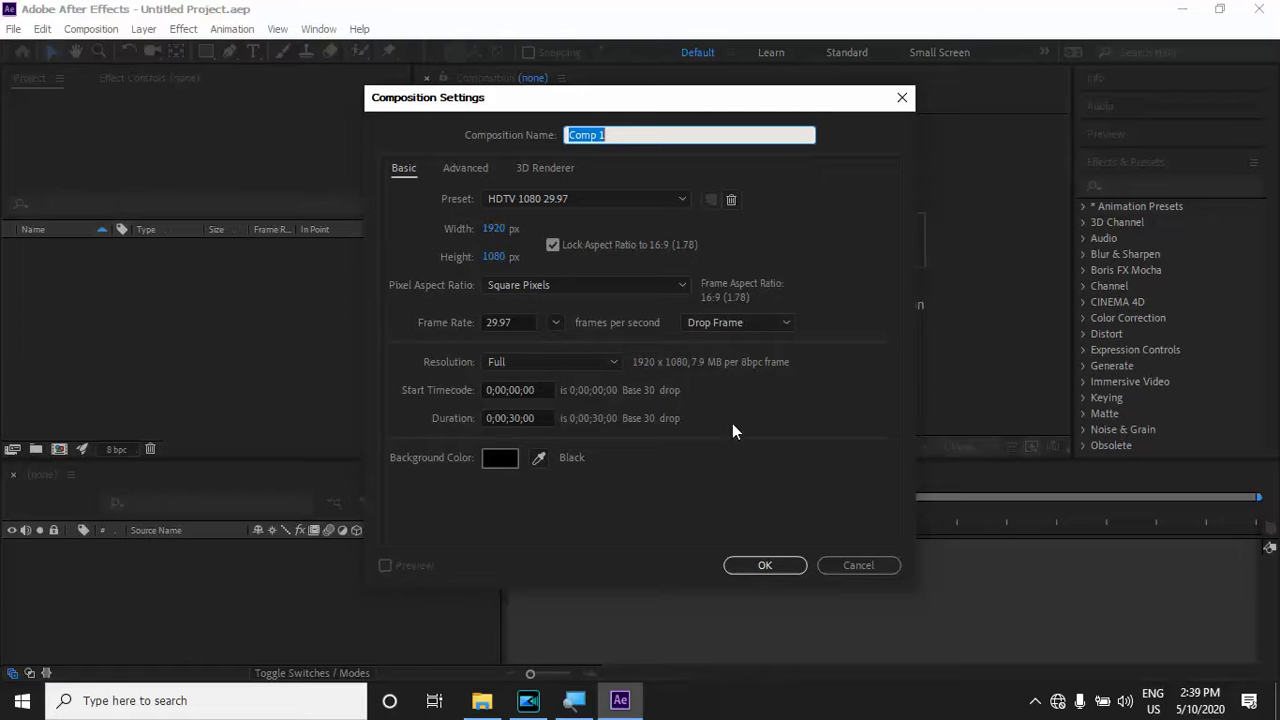
left_click(765, 565)
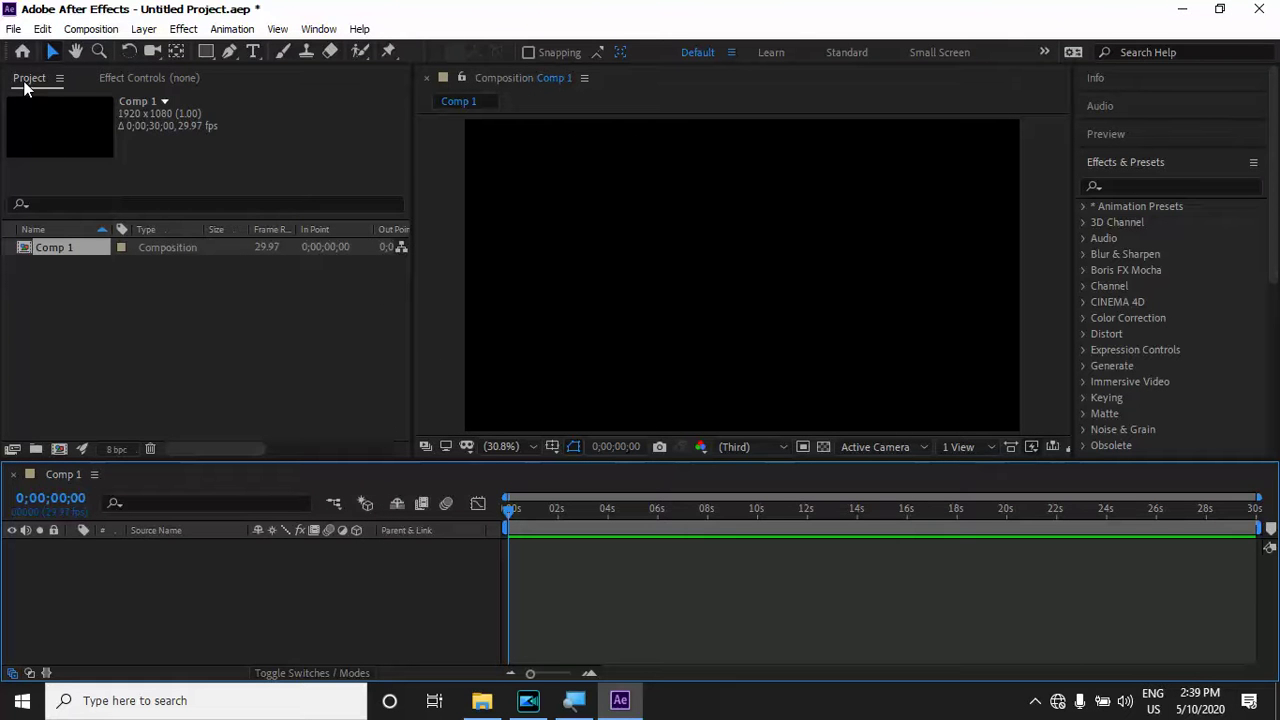
left_click(130, 77)
left_click(30, 78)
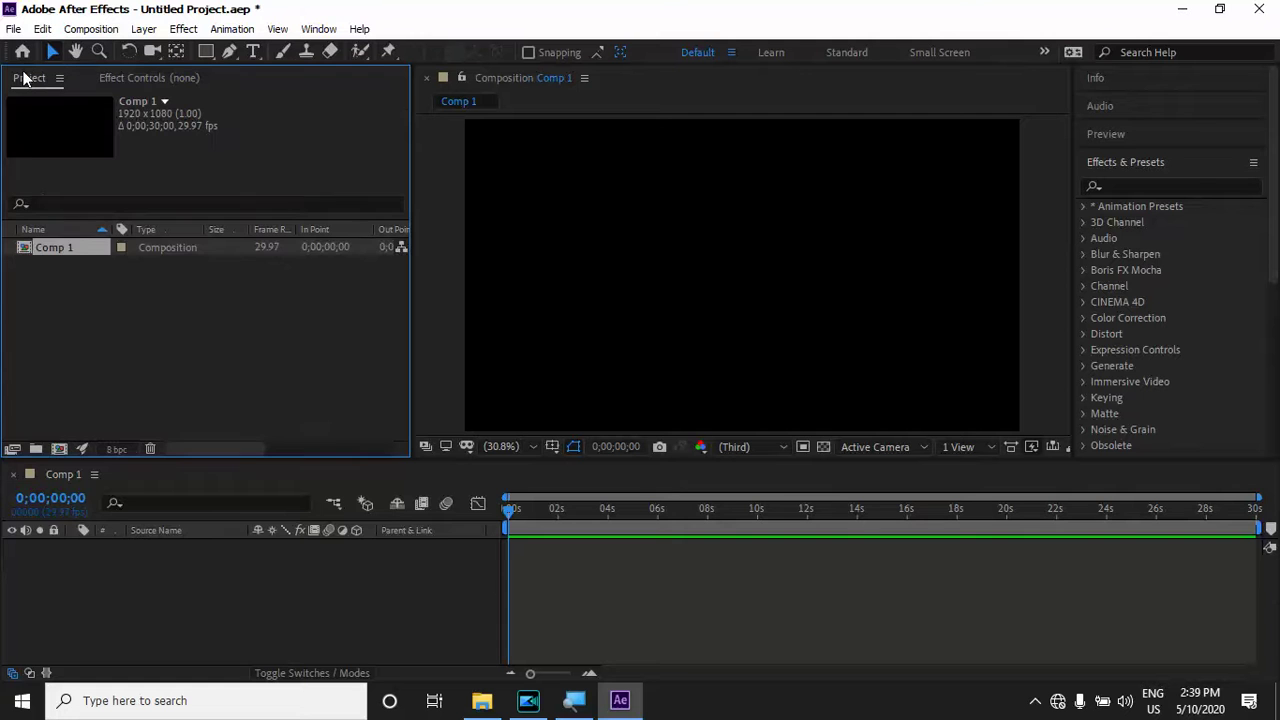
left_click(14, 29)
mouse_move(52, 300)
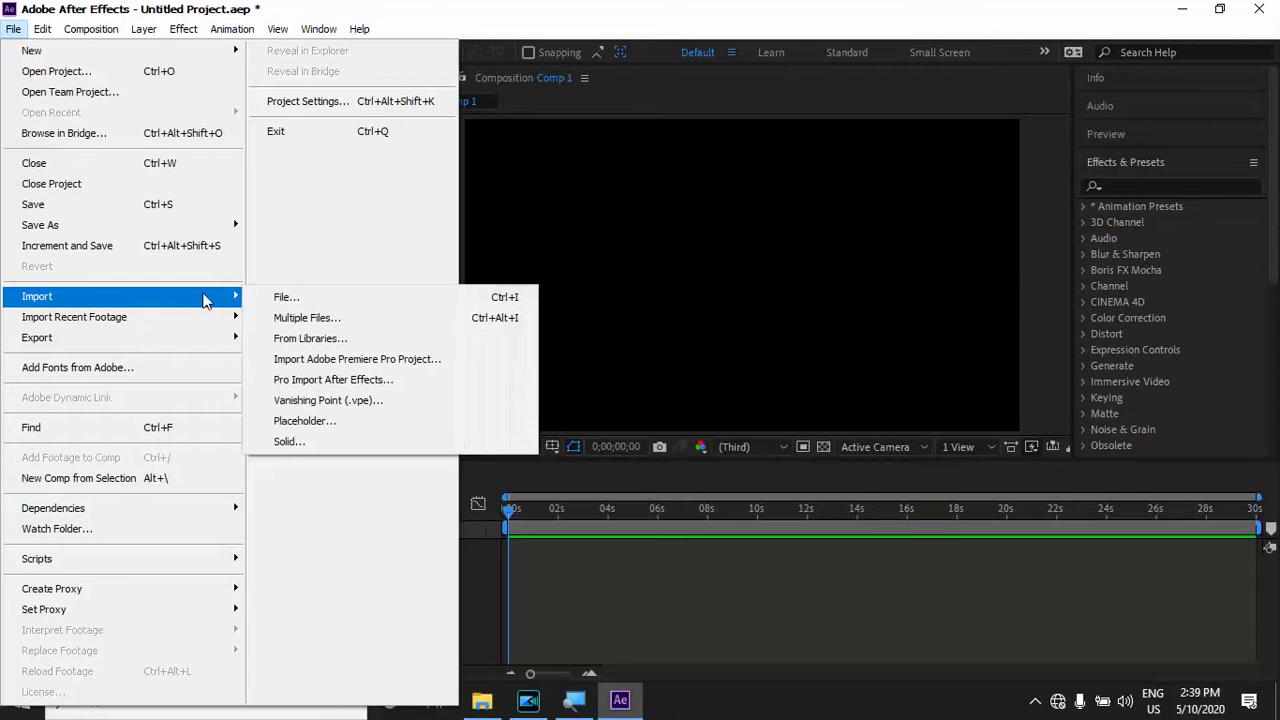
left_click(572, 265)
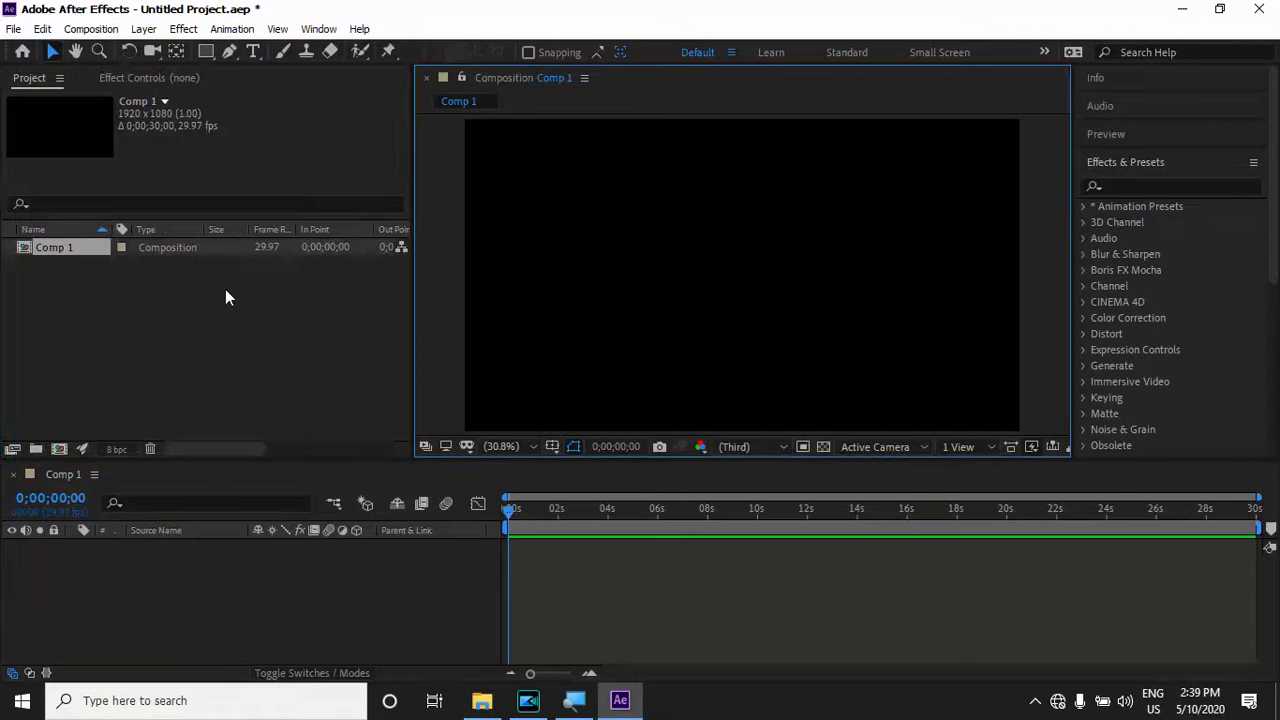
Import the Raw_BG and street_BG videos from the Desktop's car drive folder into the project
key("ctrl+i")
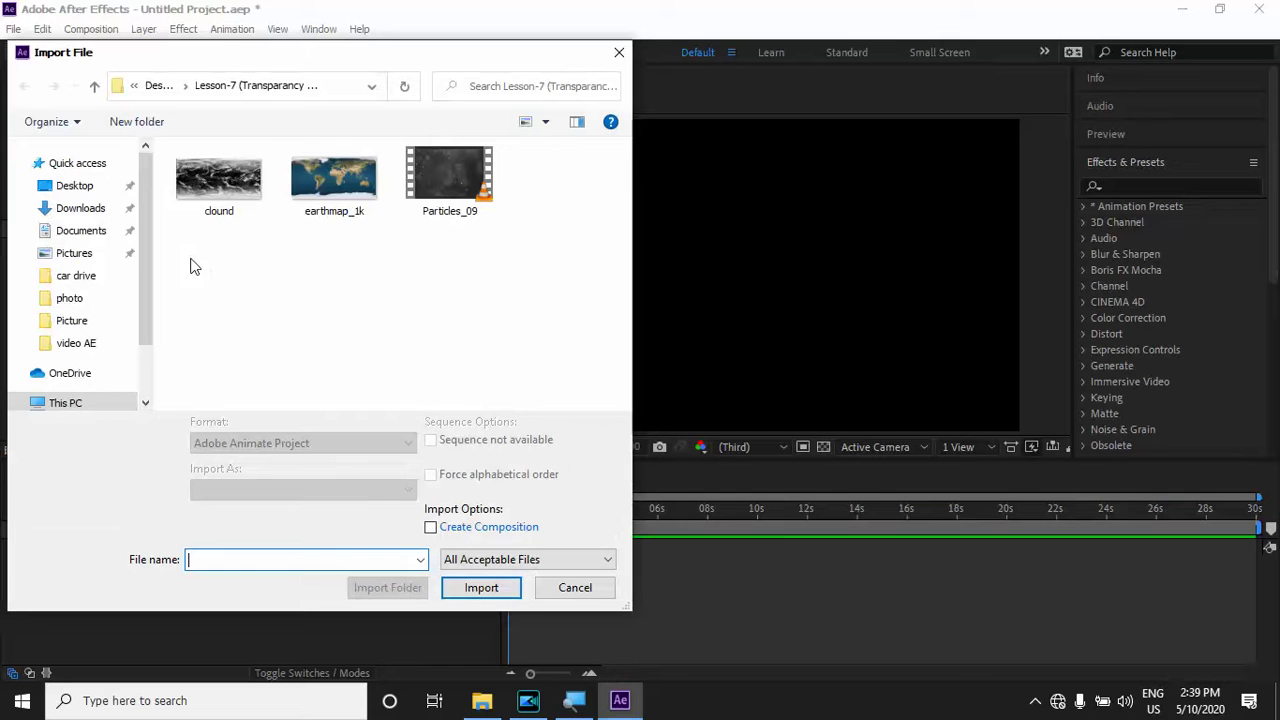
left_click(75, 186)
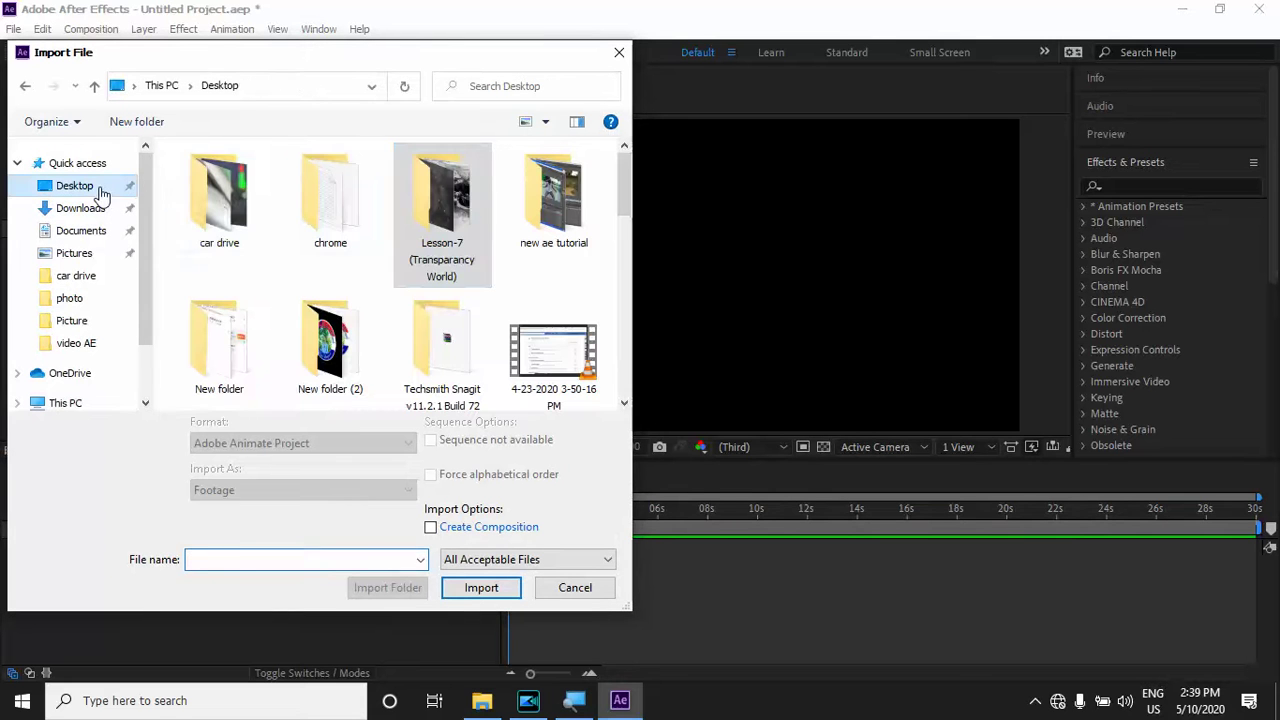
double_click(215, 212)
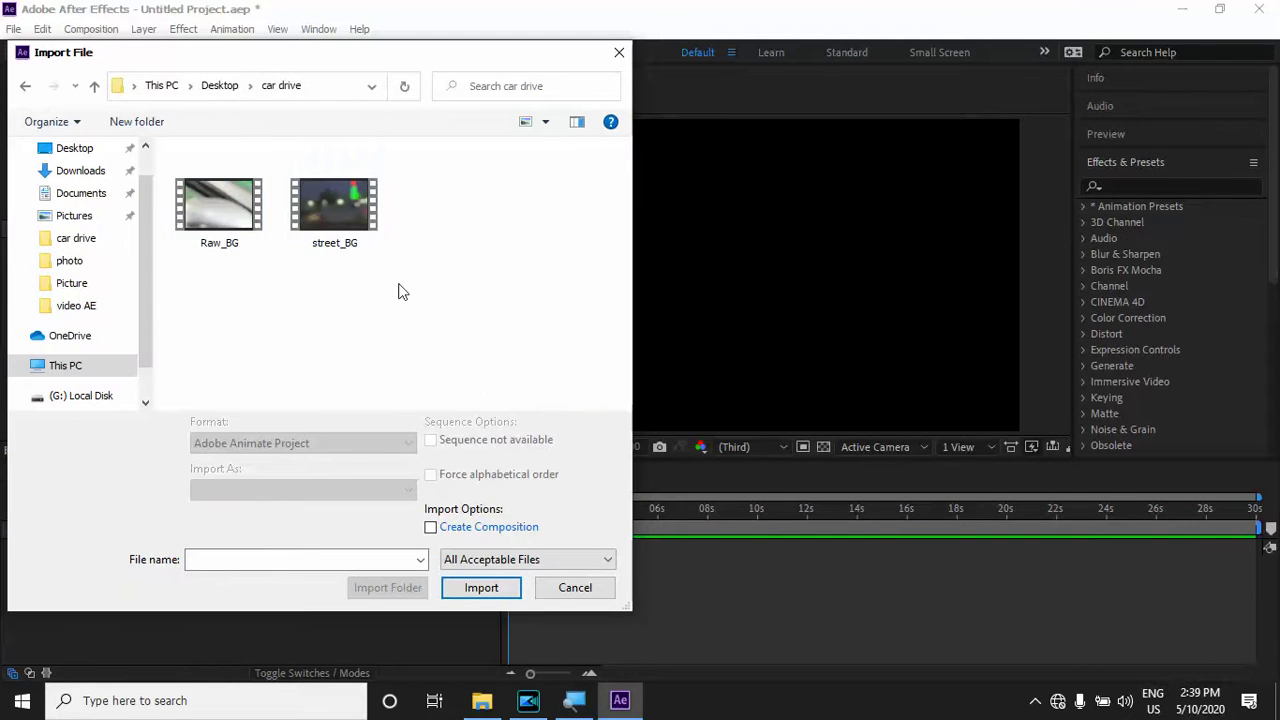
left_click(222, 204)
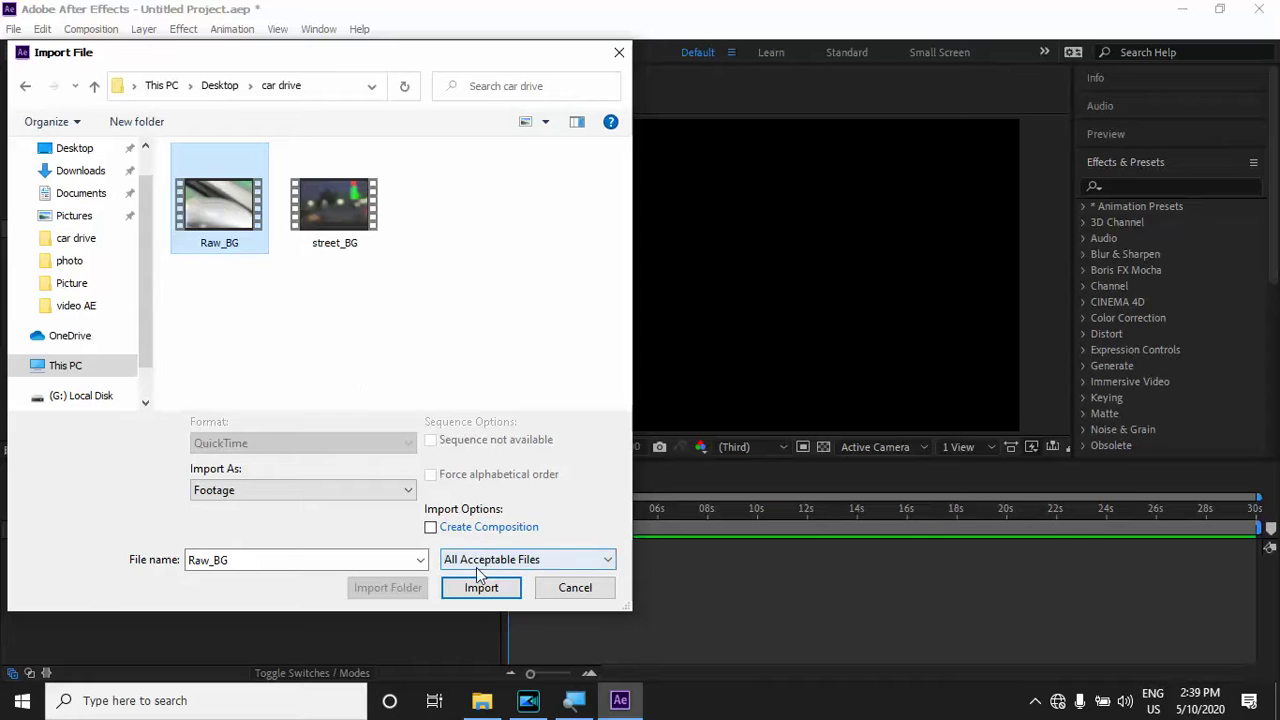
left_click_drag(426, 325, 248, 204)
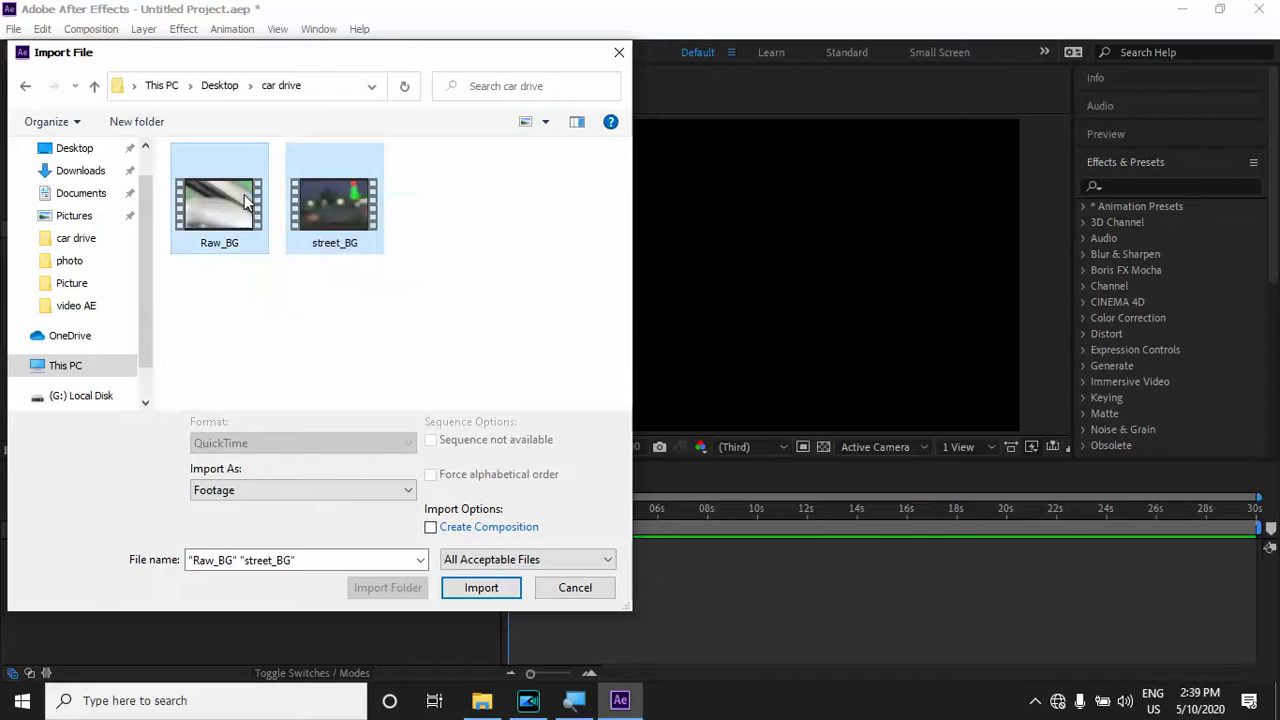
left_click(471, 590)
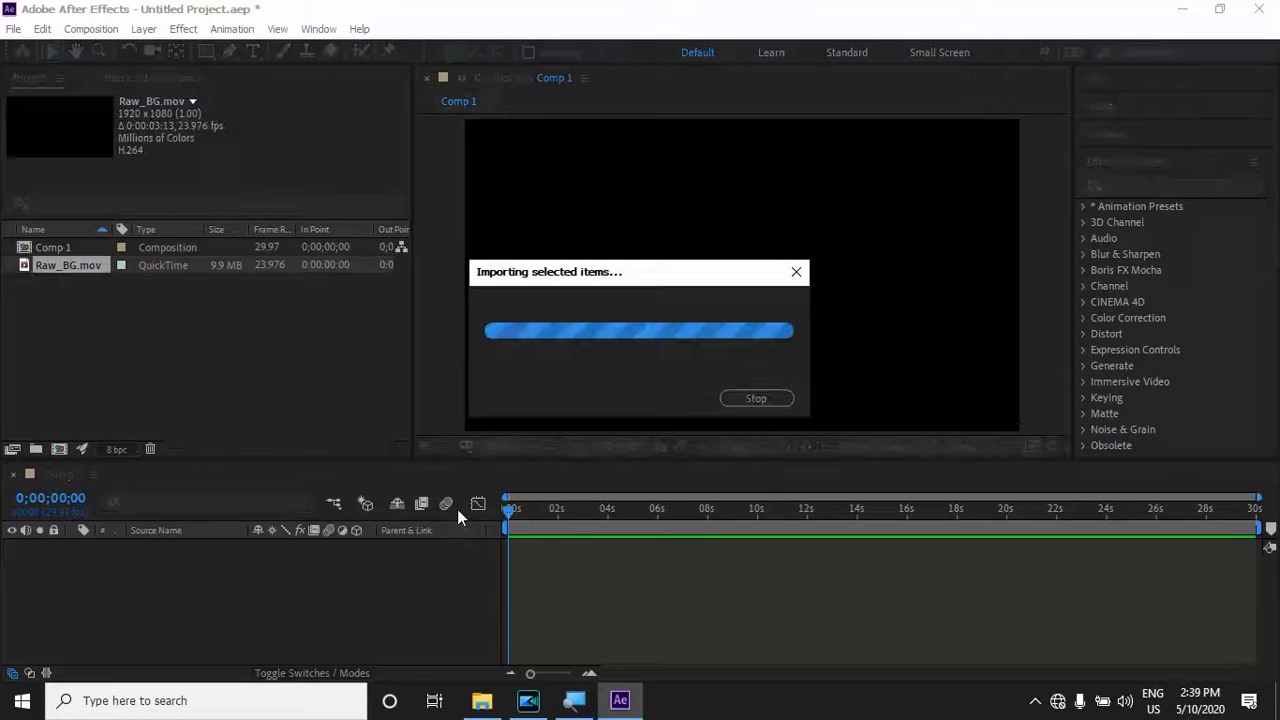
Create a single composition from Raw_BG.mov and street_BG.mov, using the dimensions of Raw_BG.mov
left_click_drag(55, 263, 57, 448)
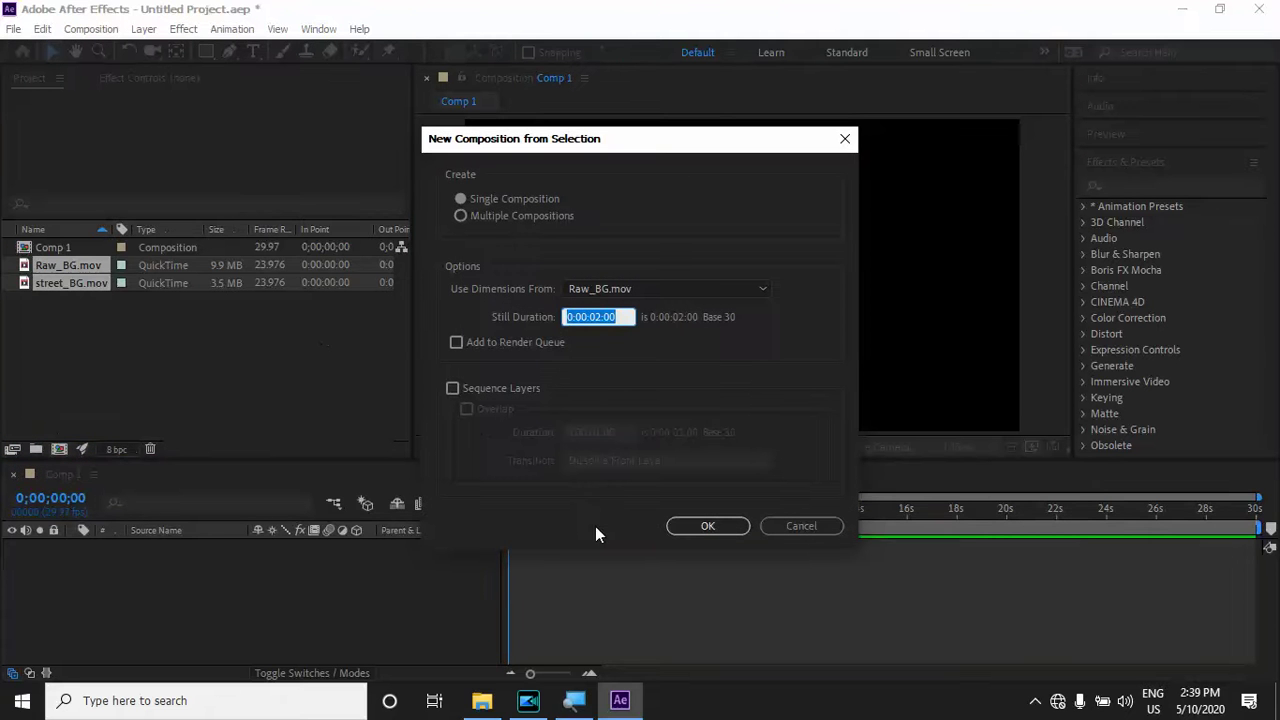
left_click(709, 526)
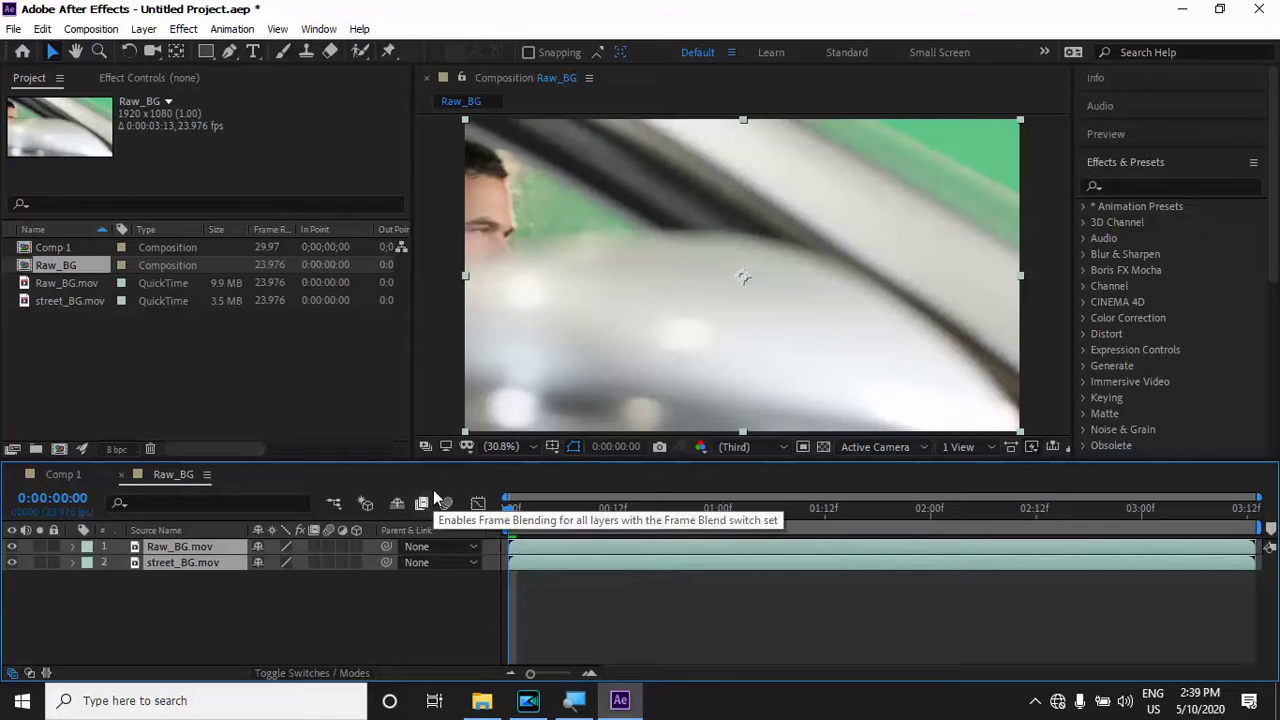
Preview the new composition up to about 0:00:01:07, where the driver is visible, and leave only the Raw_BG.mov layer selected
key("space")
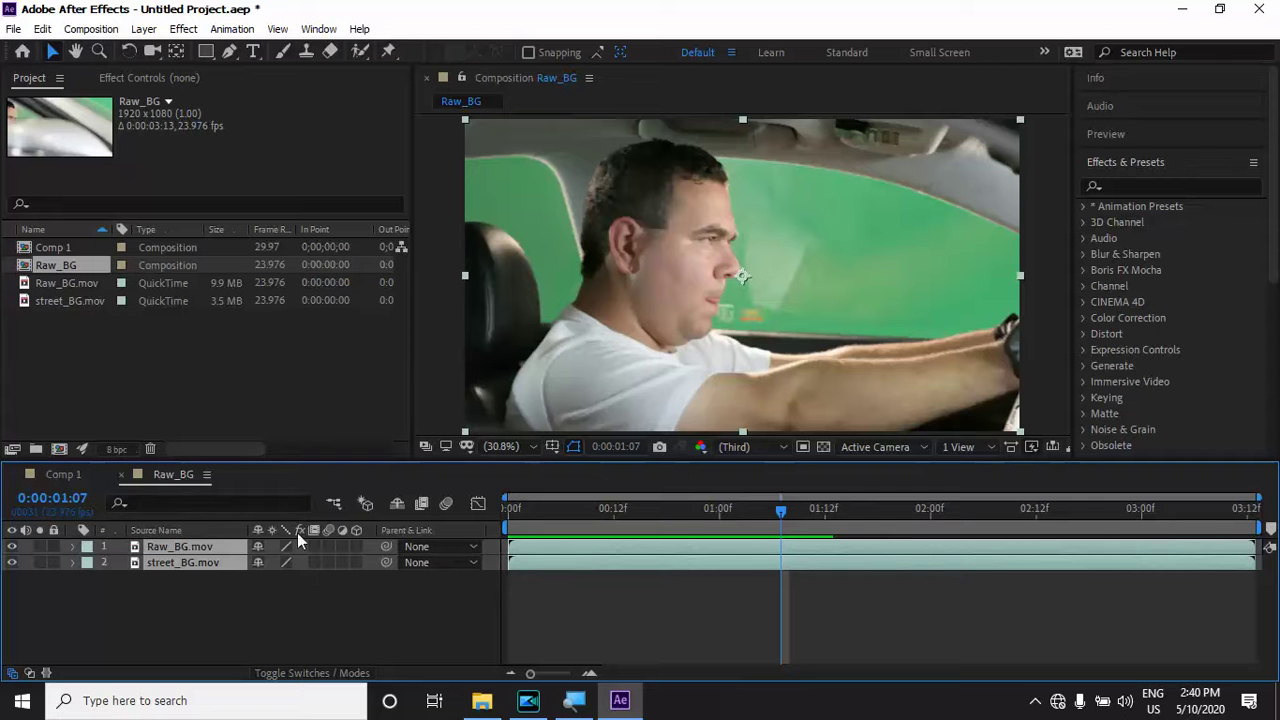
left_click(200, 562, "ctrl")
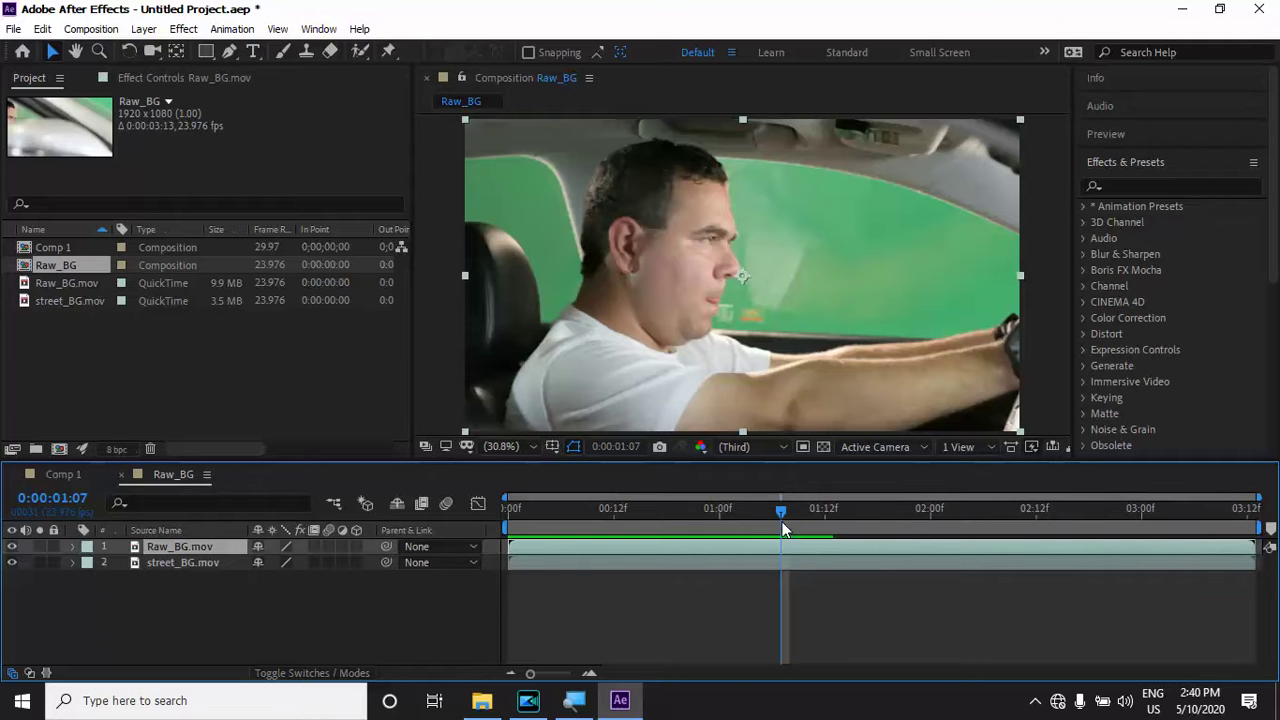
Move the current time to 0:00:02:18 and search the effects and presets for "key light"
left_click_drag(785, 507, 1095, 571)
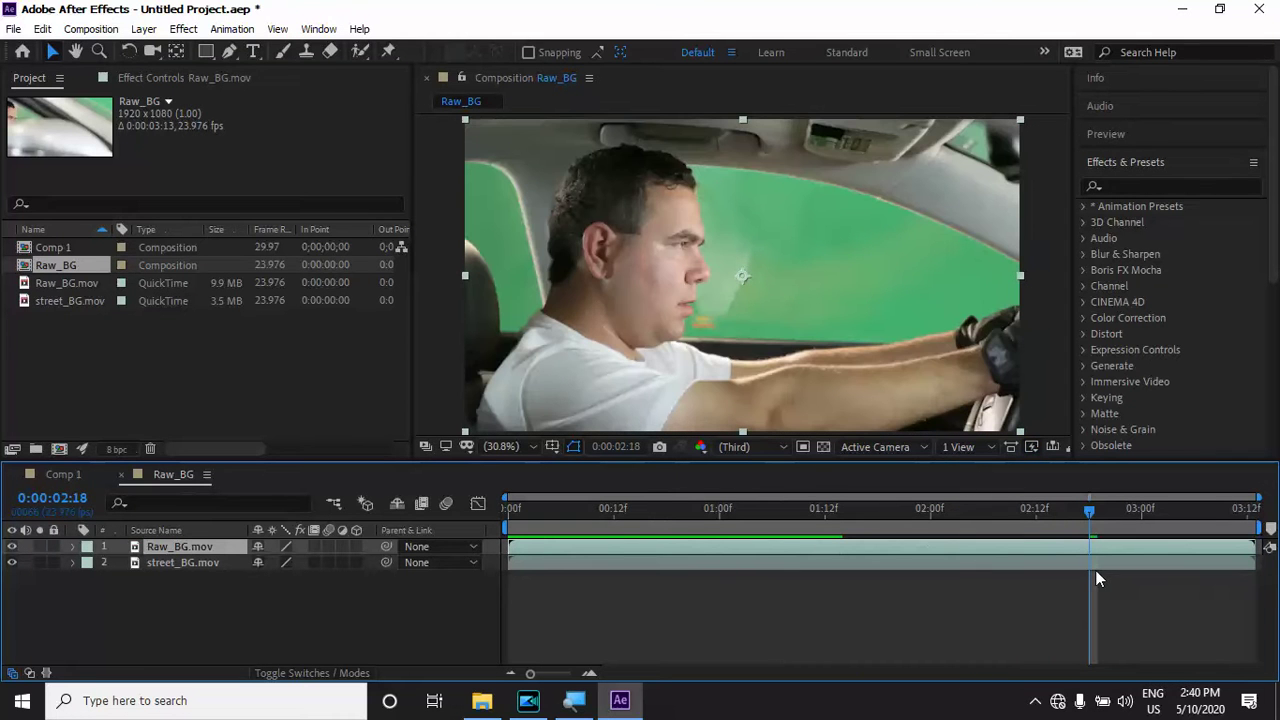
left_click(1099, 162)
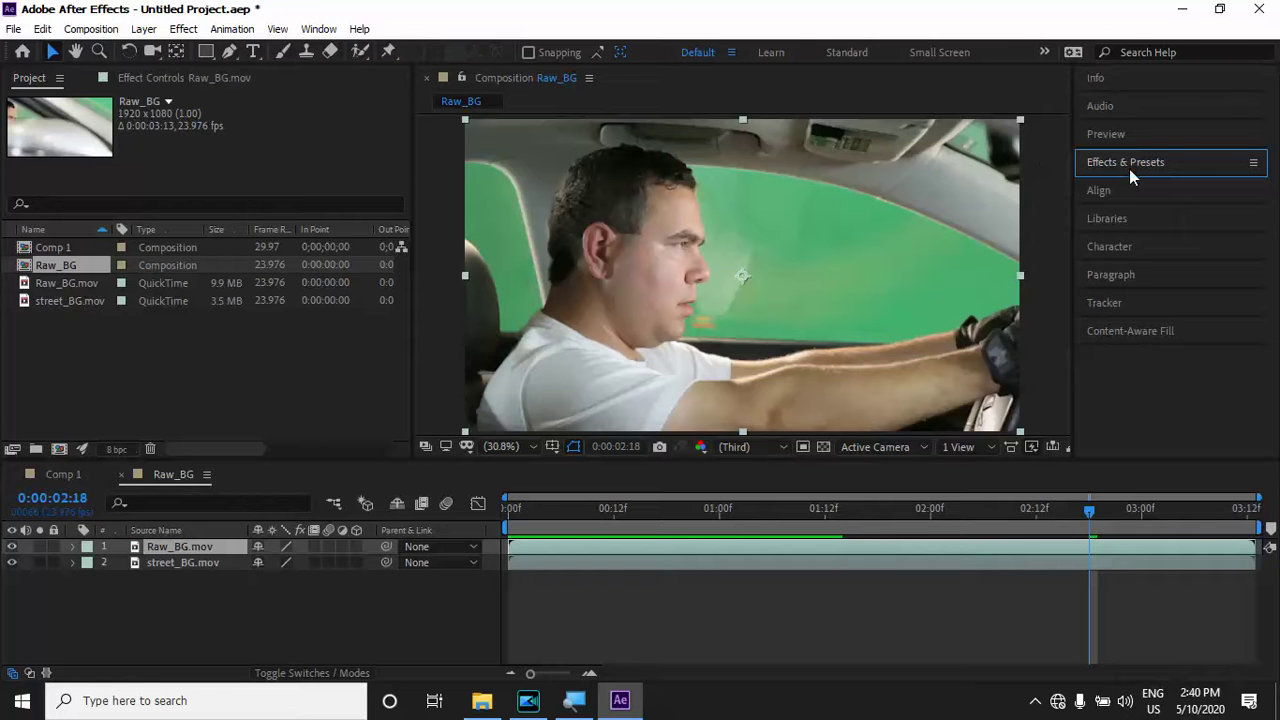
left_click(1131, 161)
left_click(1121, 185)
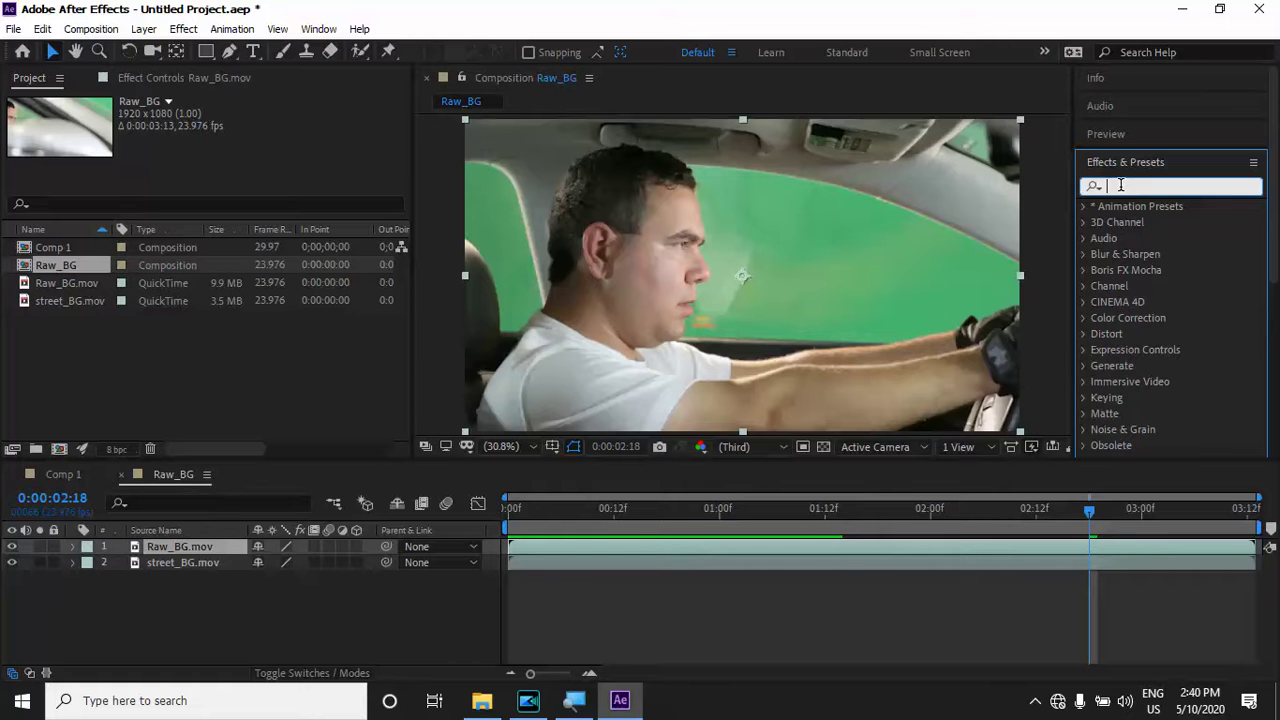
type("k")
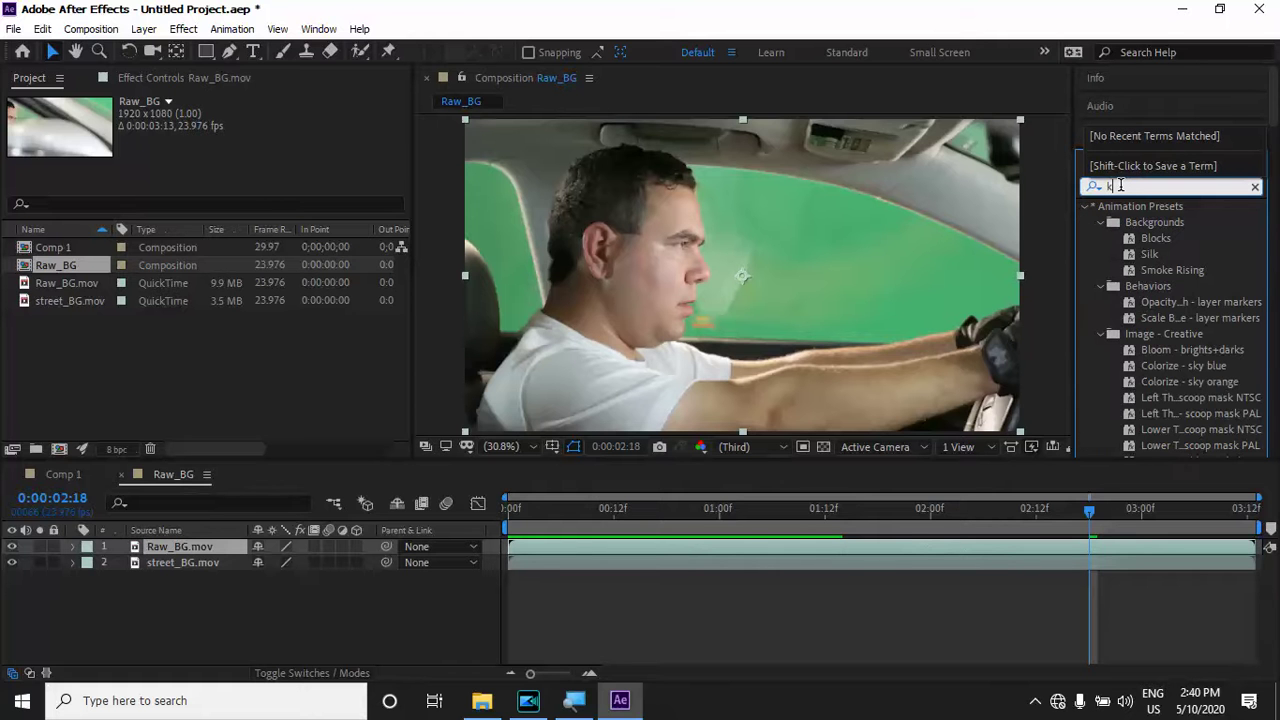
type("ey")
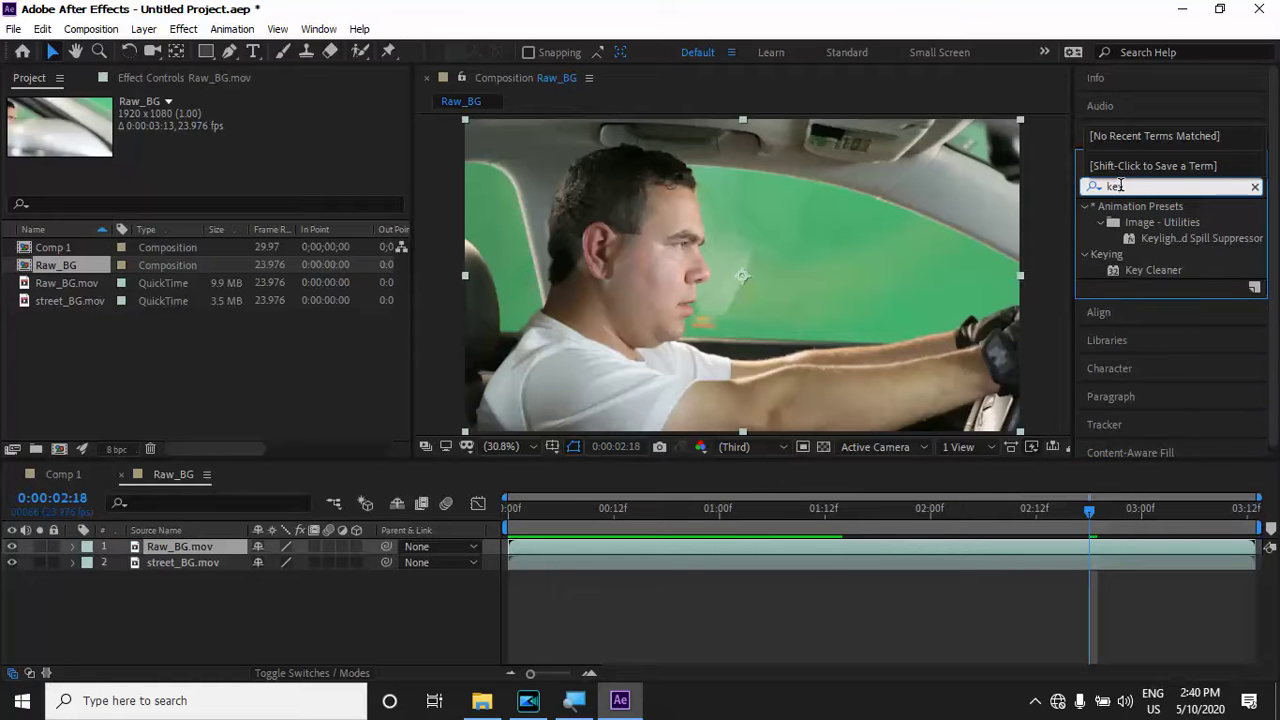
type(" light")
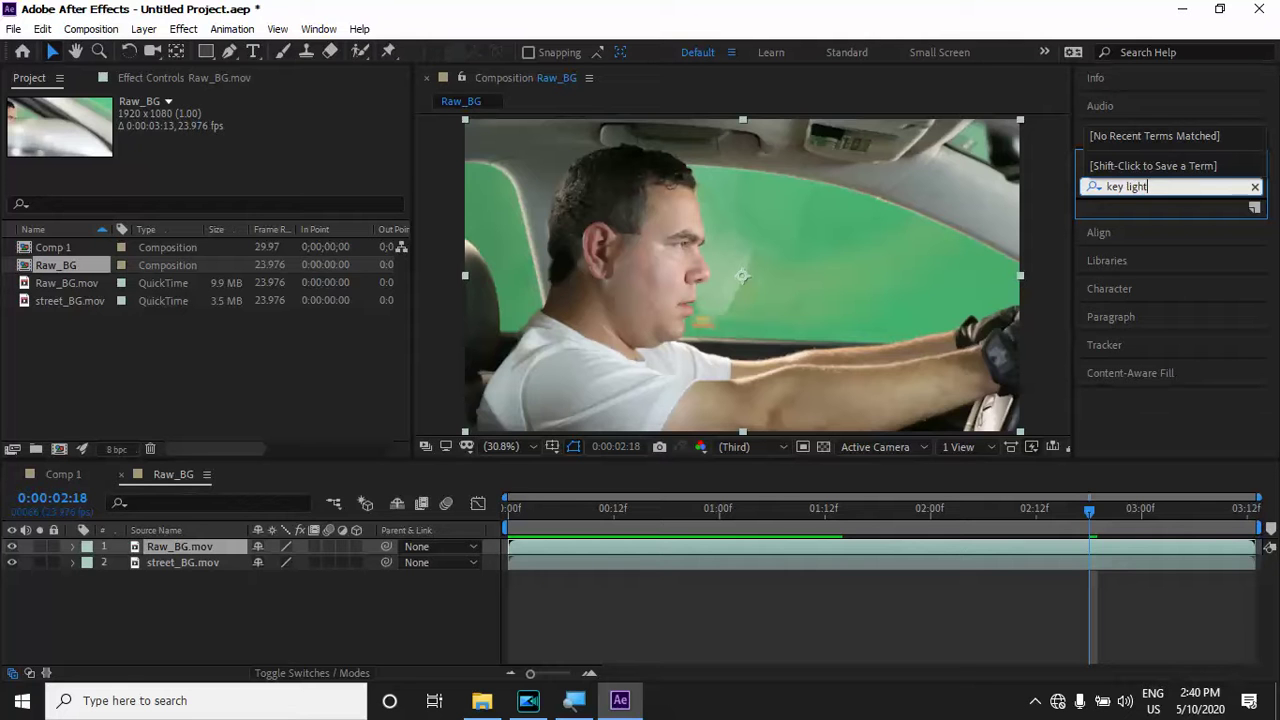
left_click(1121, 186)
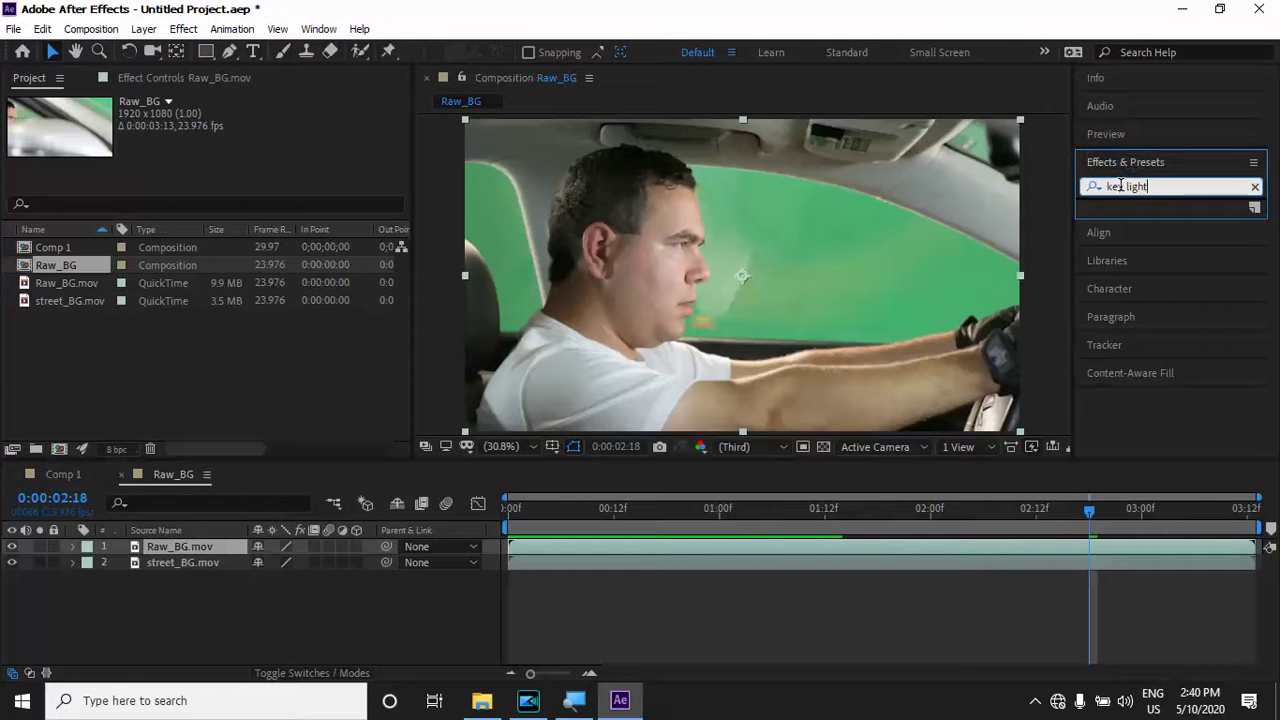
Change the effects search to "keyli" and apply the Keylight (1.2) effect to the Raw_BG.mov layer
key("BackSpace")
key("BackSpace")
key("BackSpace")
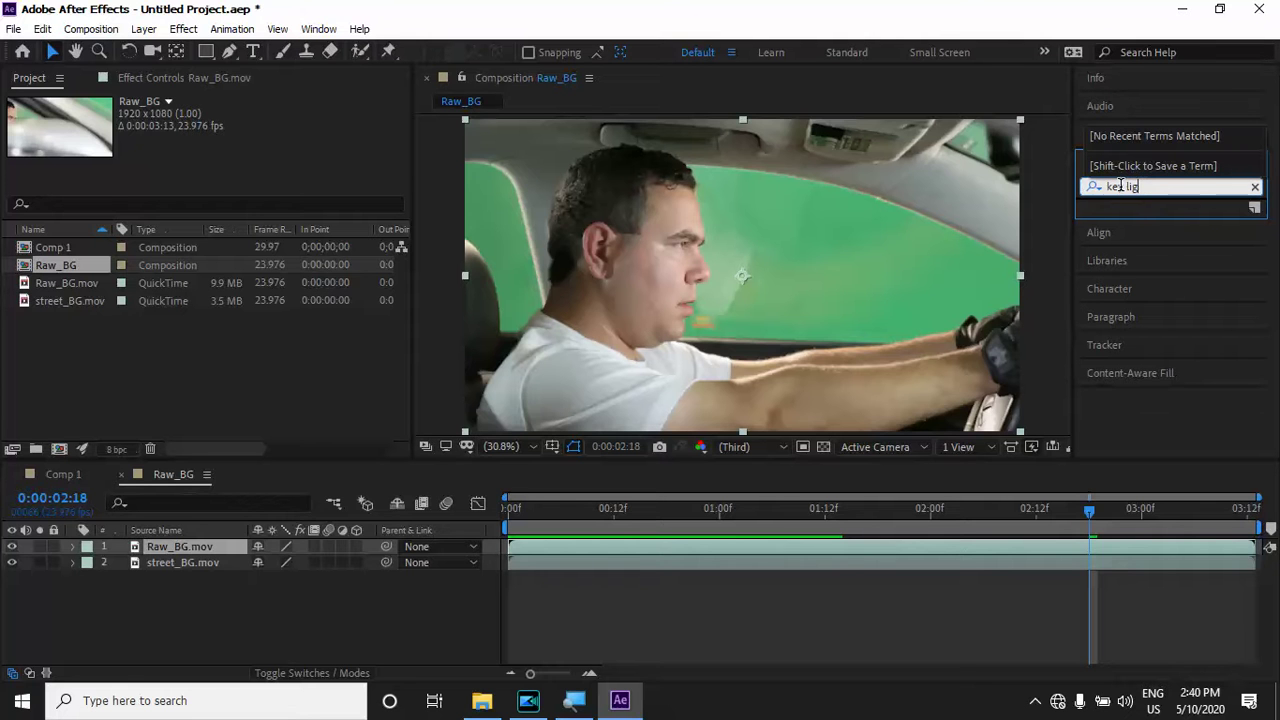
key("BackSpace")
key("BackSpace")
key("BackSpace")
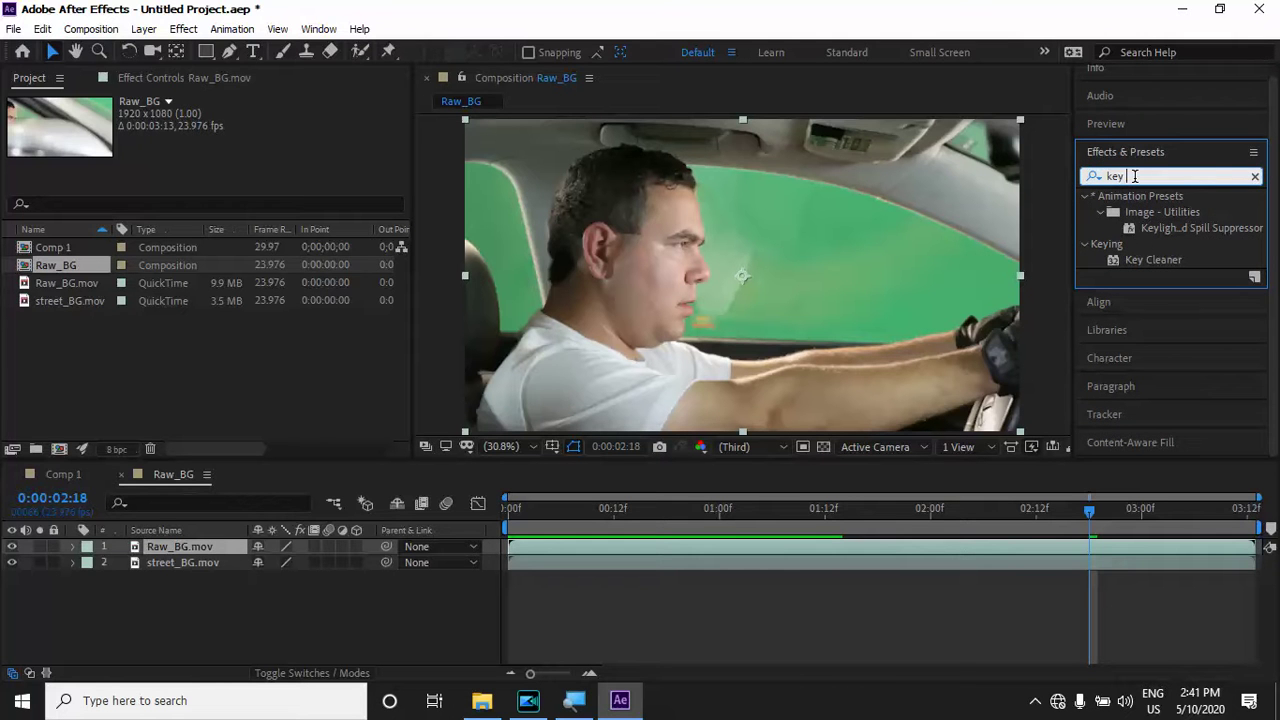
key("BackSpace")
type("li")
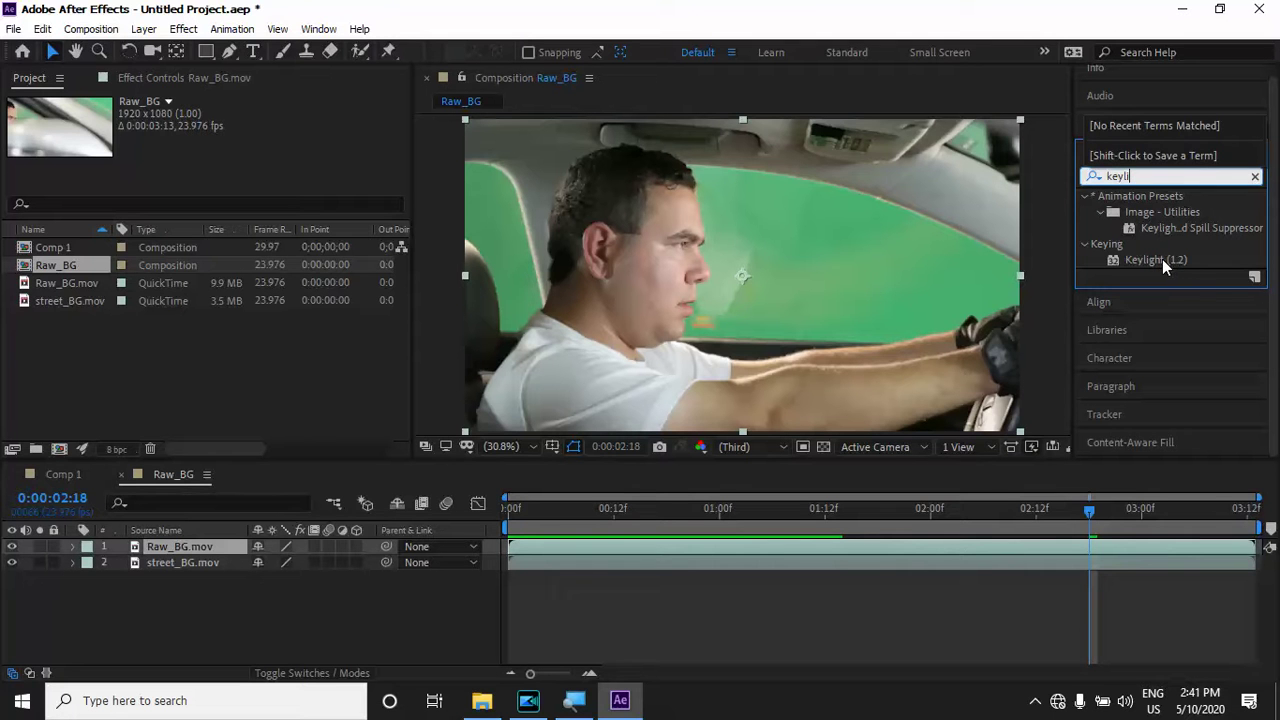
left_click_drag(1162, 259, 832, 264)
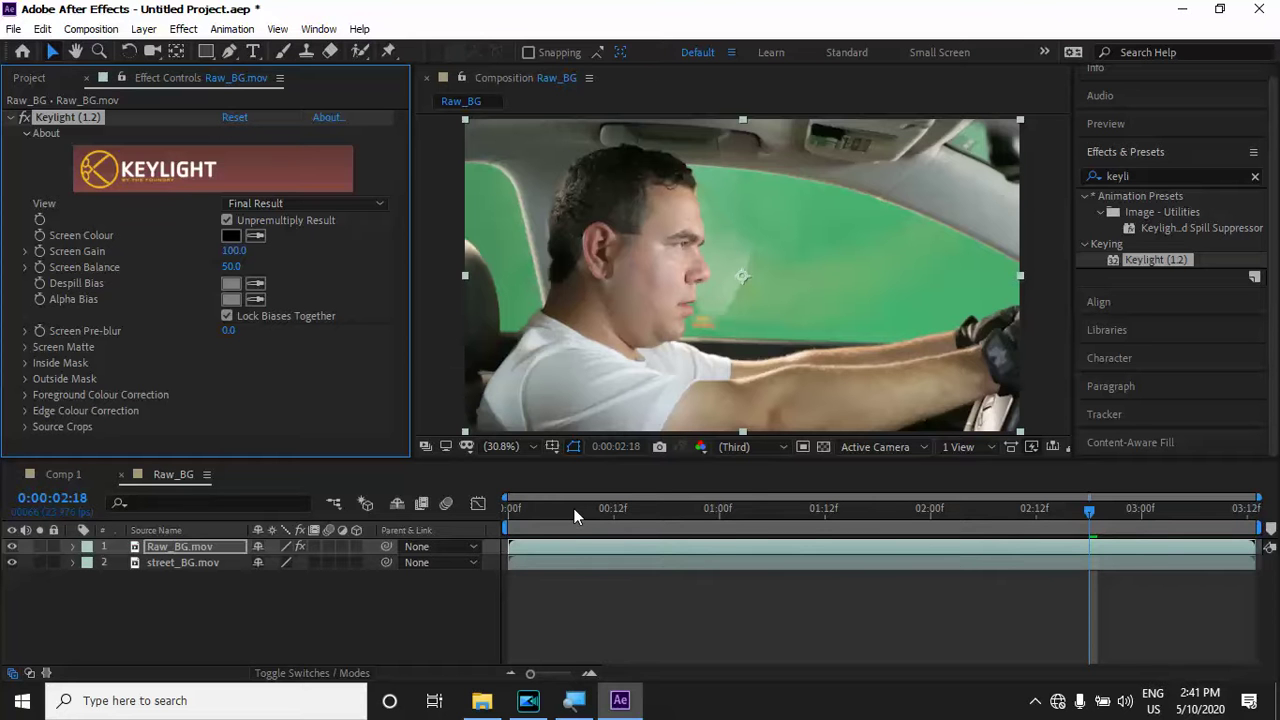
Preview to 0:00:01:12 and sample the green outside the car window as Keylight's Screen Colour
key("space")
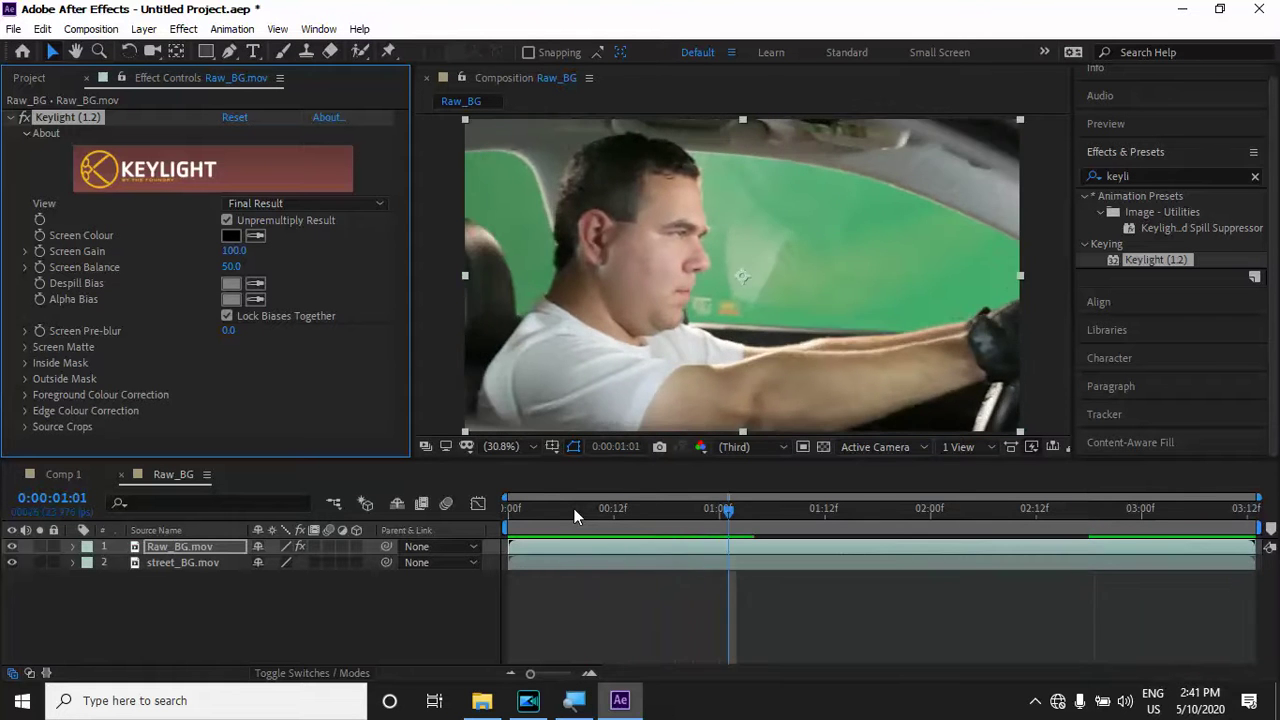
key("space")
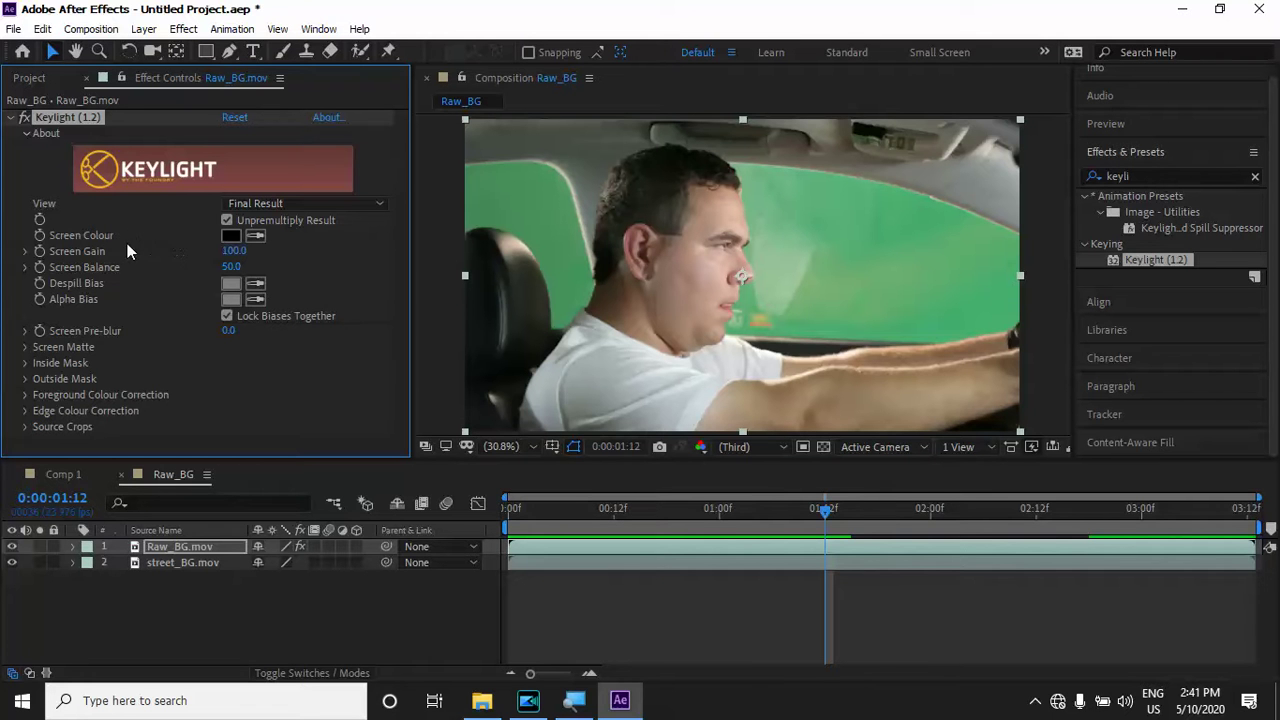
left_click(252, 237)
left_click(979, 302)
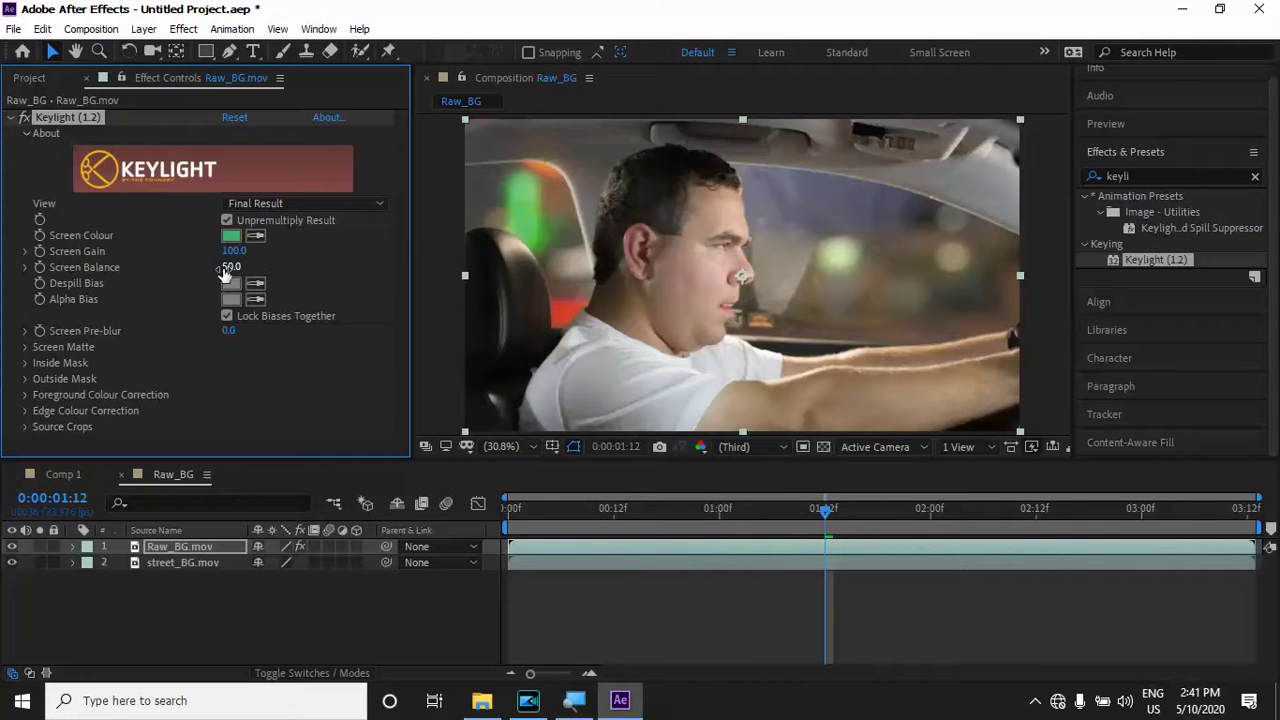
Try different Keylight Screen Balance and Screen Gain values, ending with Screen Balance at 50.0 and Screen Gain at 100.0
left_click_drag(229, 267, 257, 274)
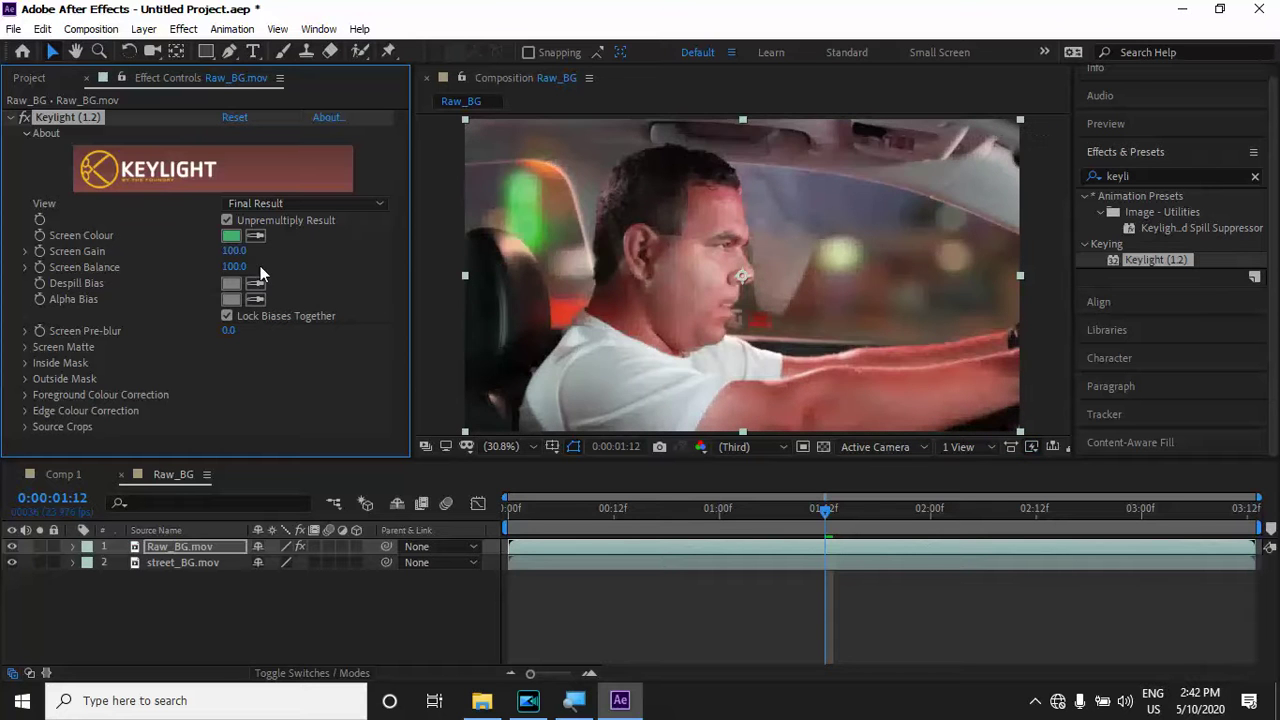
left_click_drag(240, 272, 205, 265)
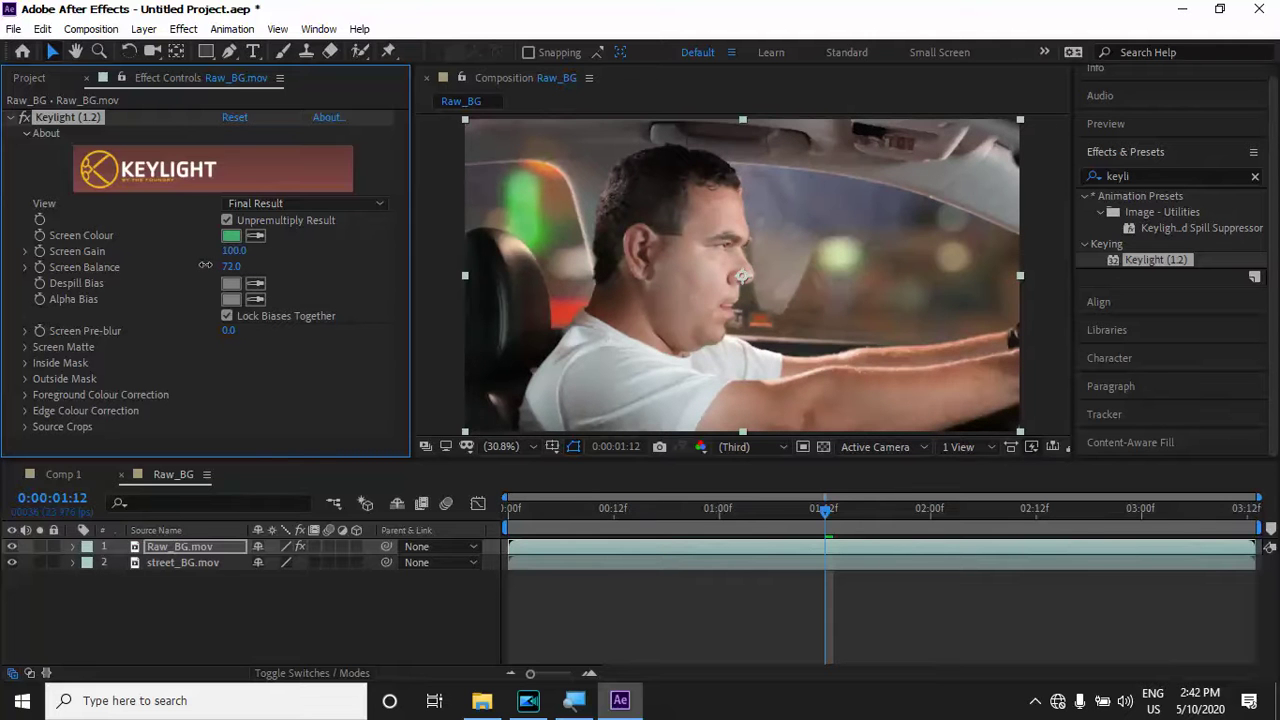
left_click_drag(205, 265, 107, 262)
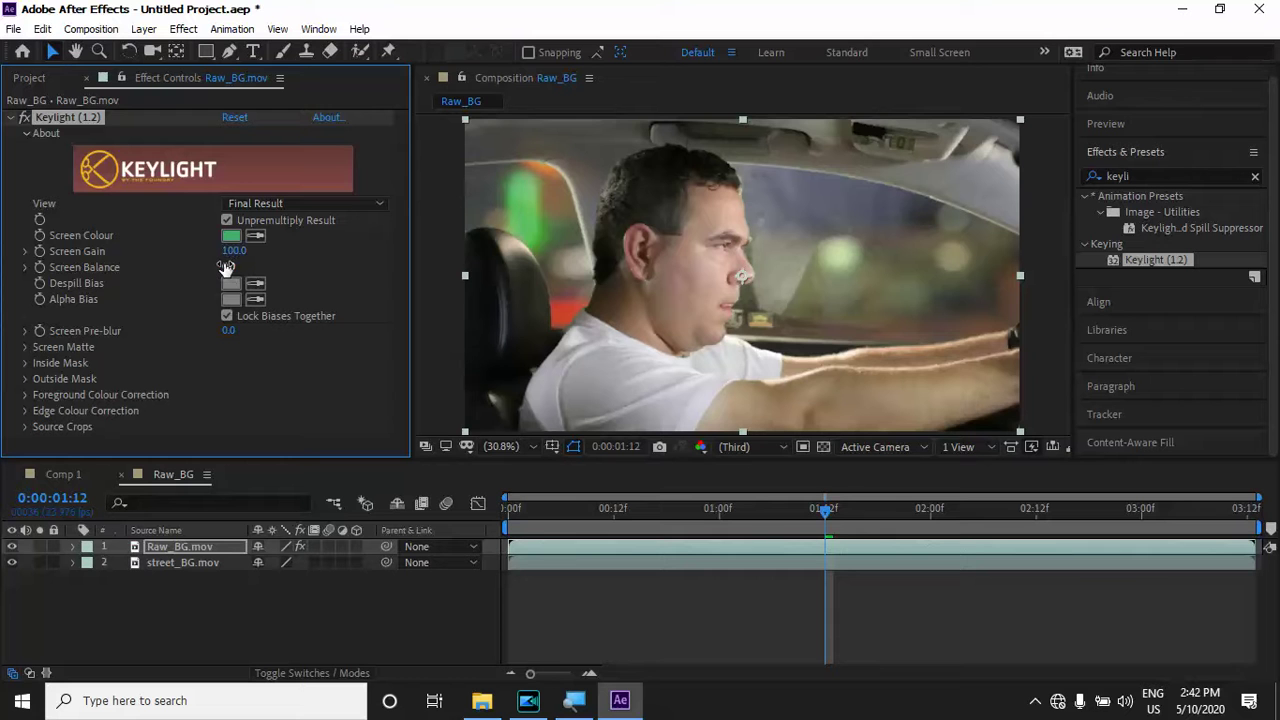
left_click_drag(226, 270, 270, 267)
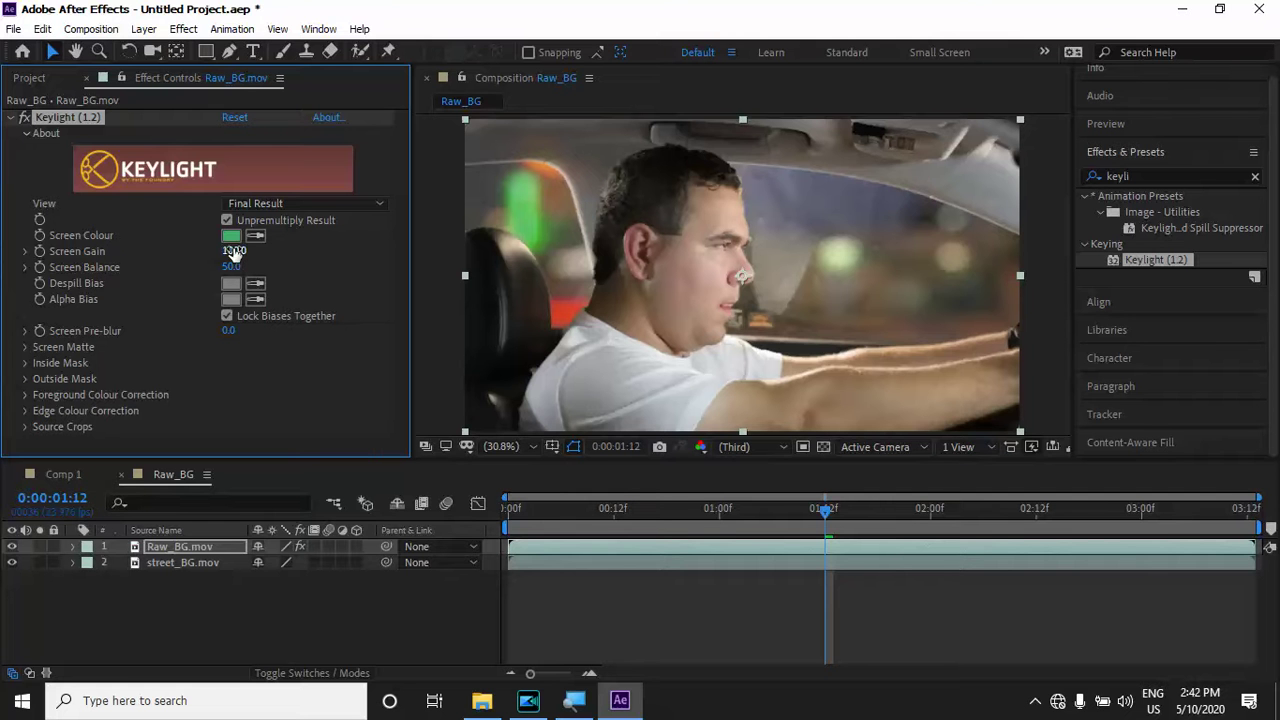
mouse_move(231, 249)
left_mouse_down()
mouse_move(136, 246)
mouse_move(370, 252)
mouse_move(519, 237)
mouse_move(250, 266)
left_mouse_up()
left_click_drag(228, 251, 229, 252)
Play back the keyed composition to check the driver against the street background, stopping at 0:00:02:13
key("space")
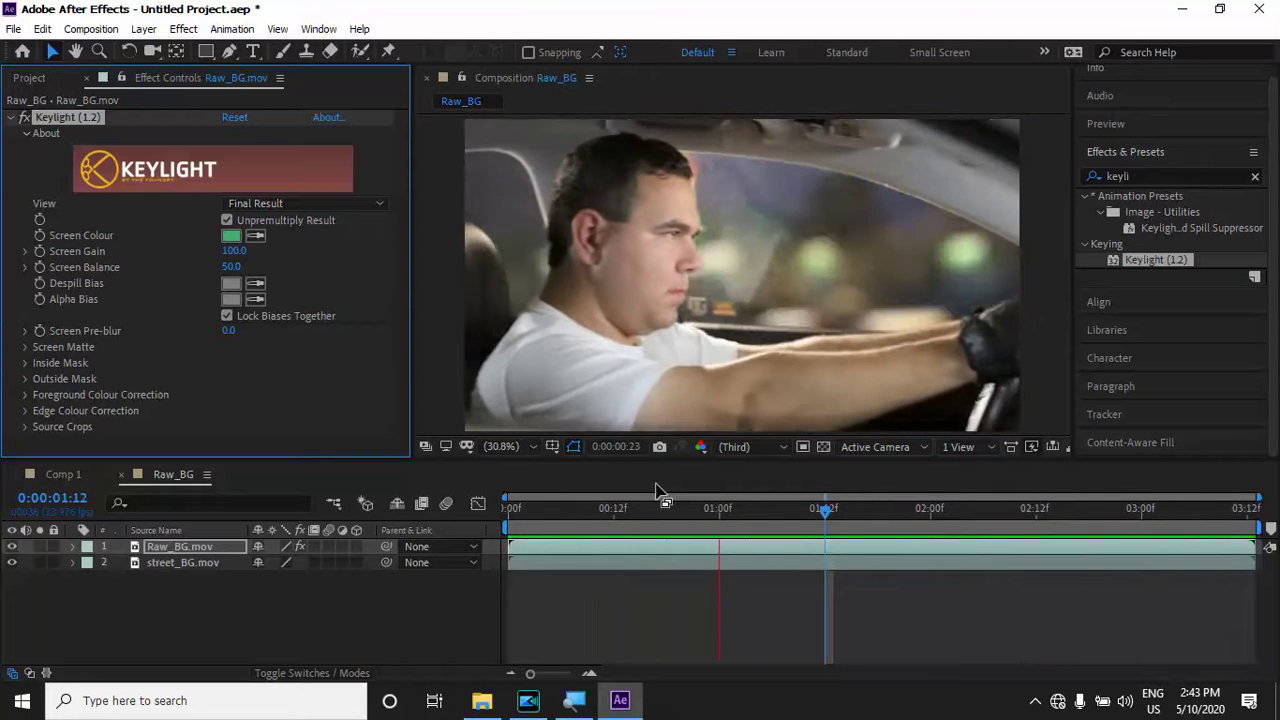
key("space")
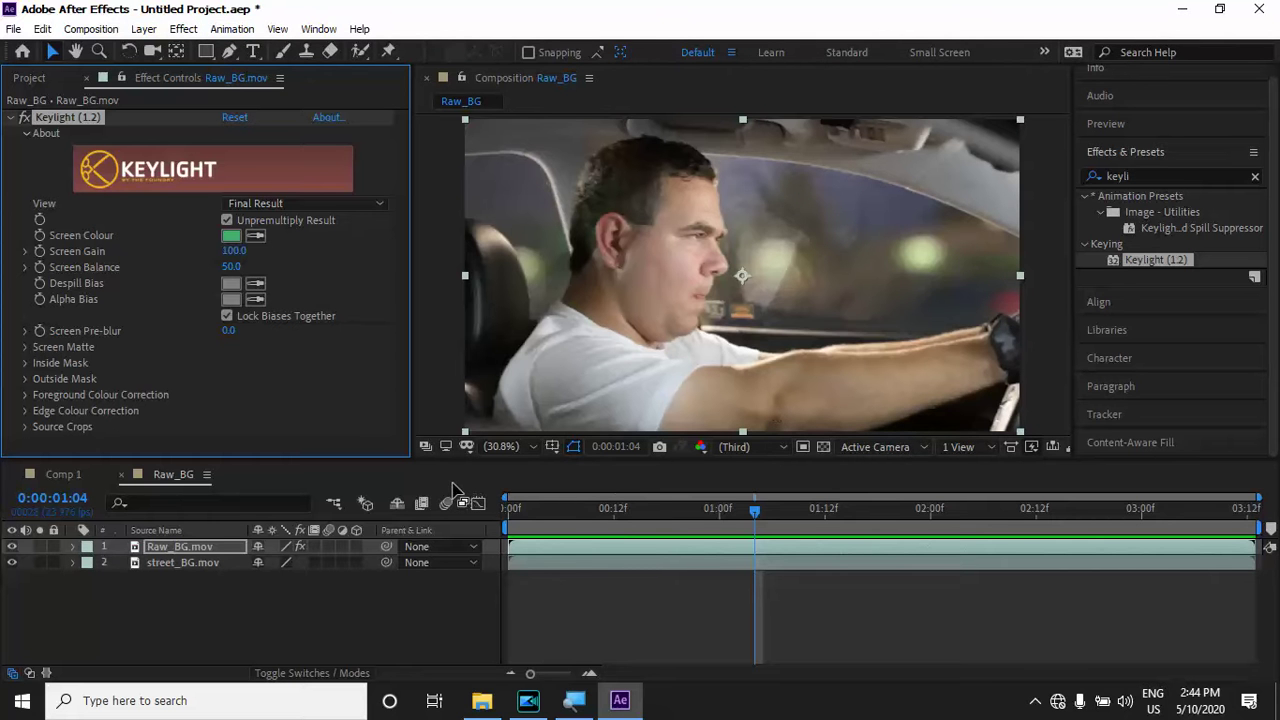
key("space")
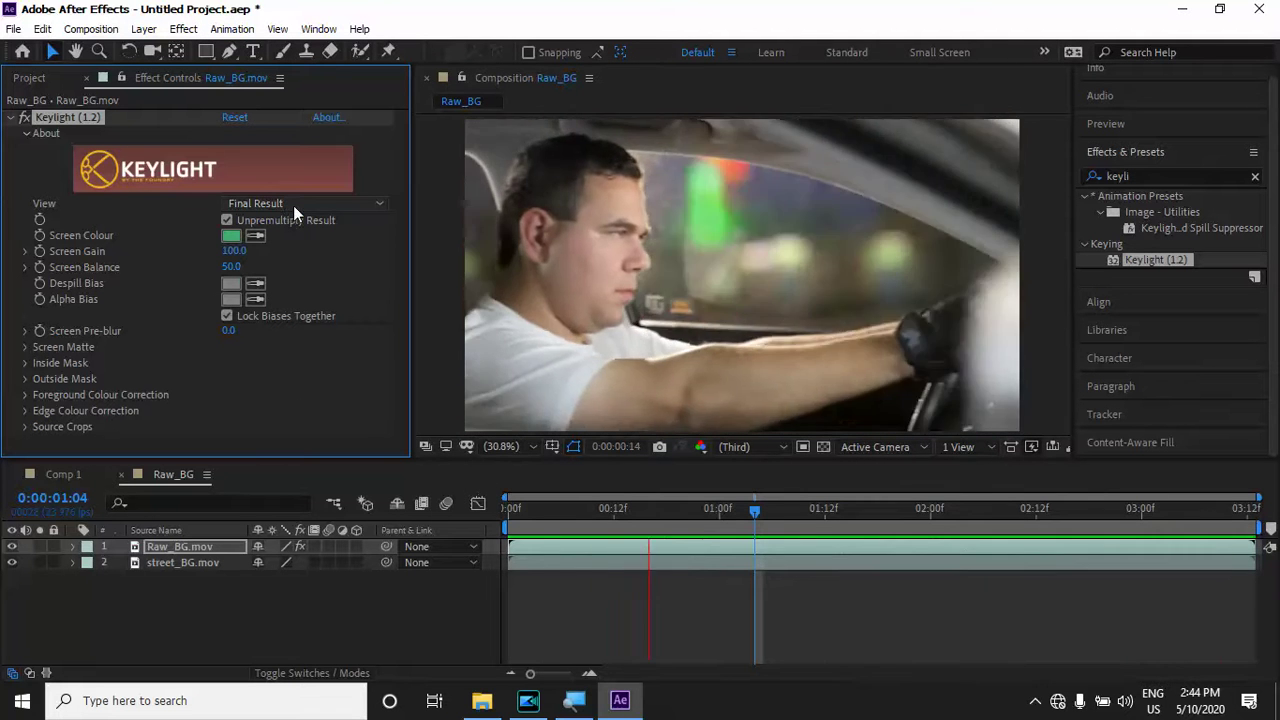
key("space")
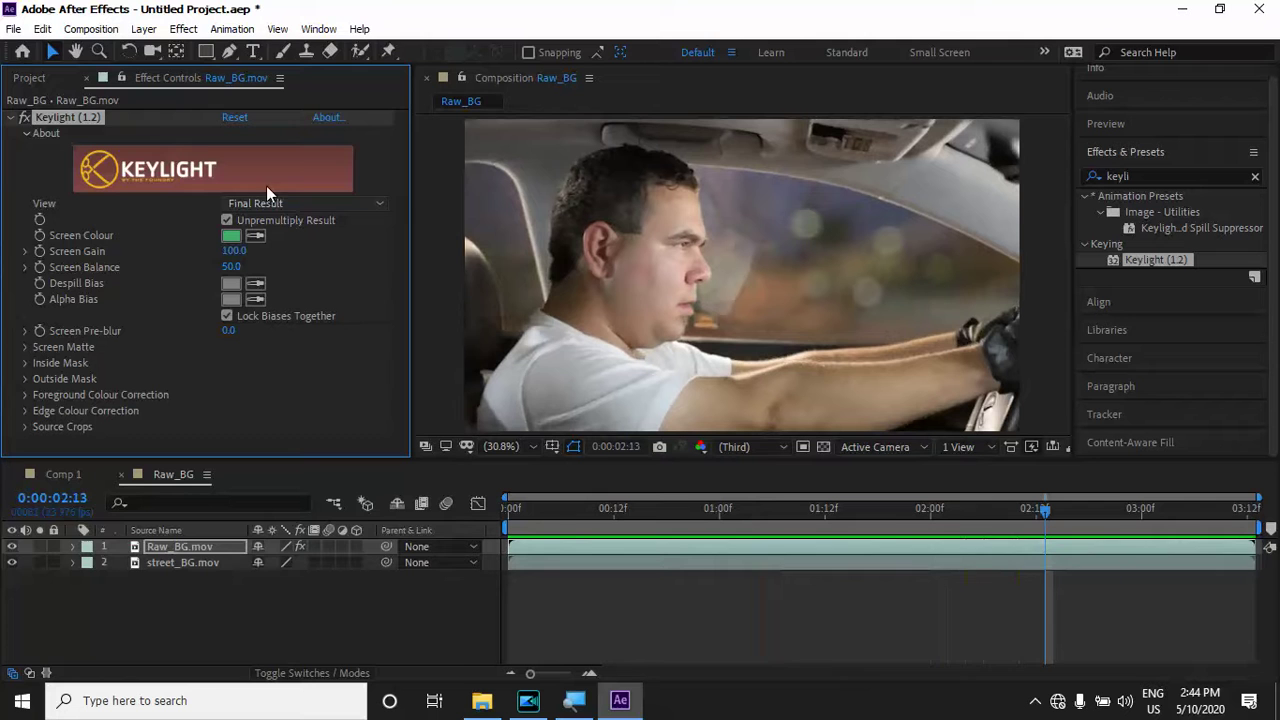
left_click(13, 29)
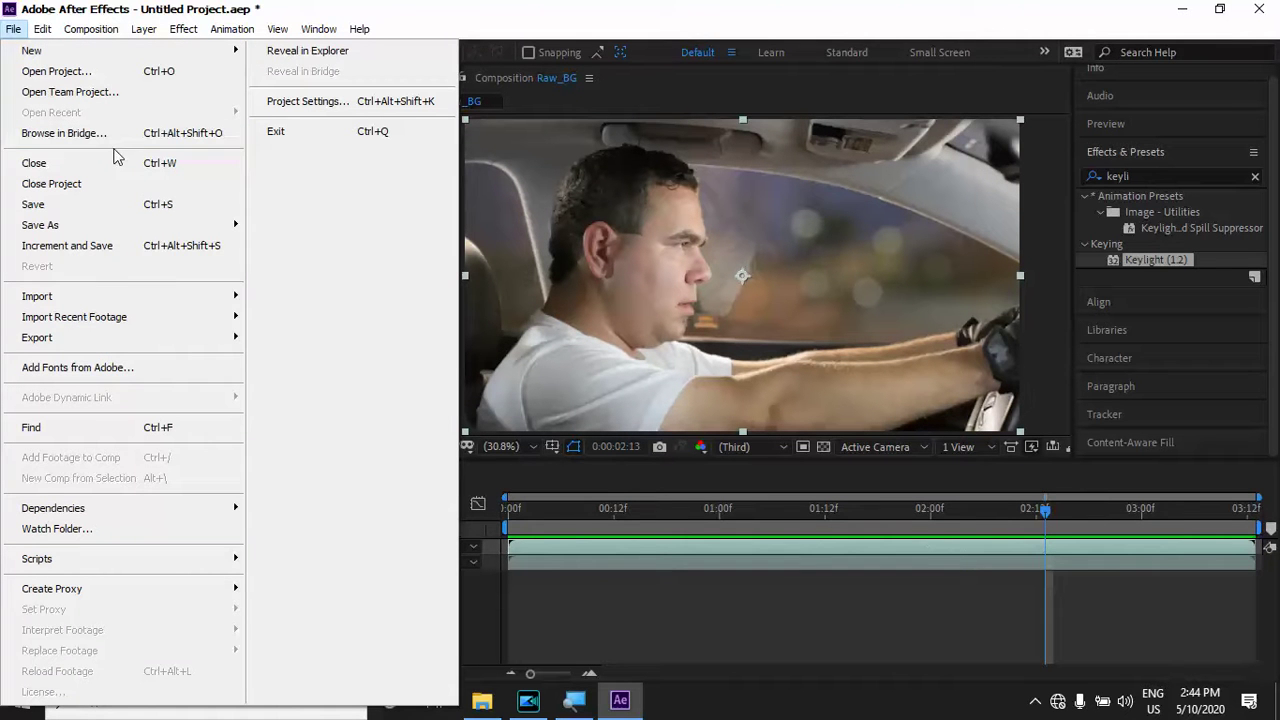
mouse_move(190, 345)
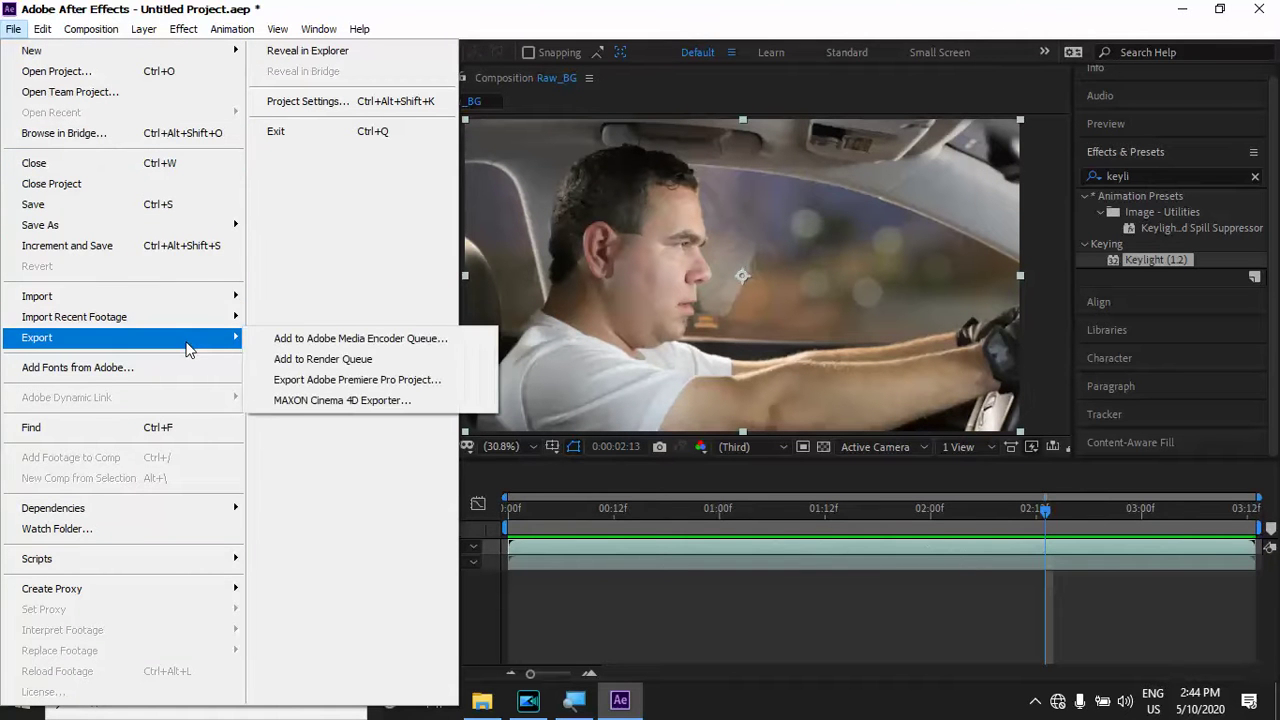
mouse_move(226, 300)
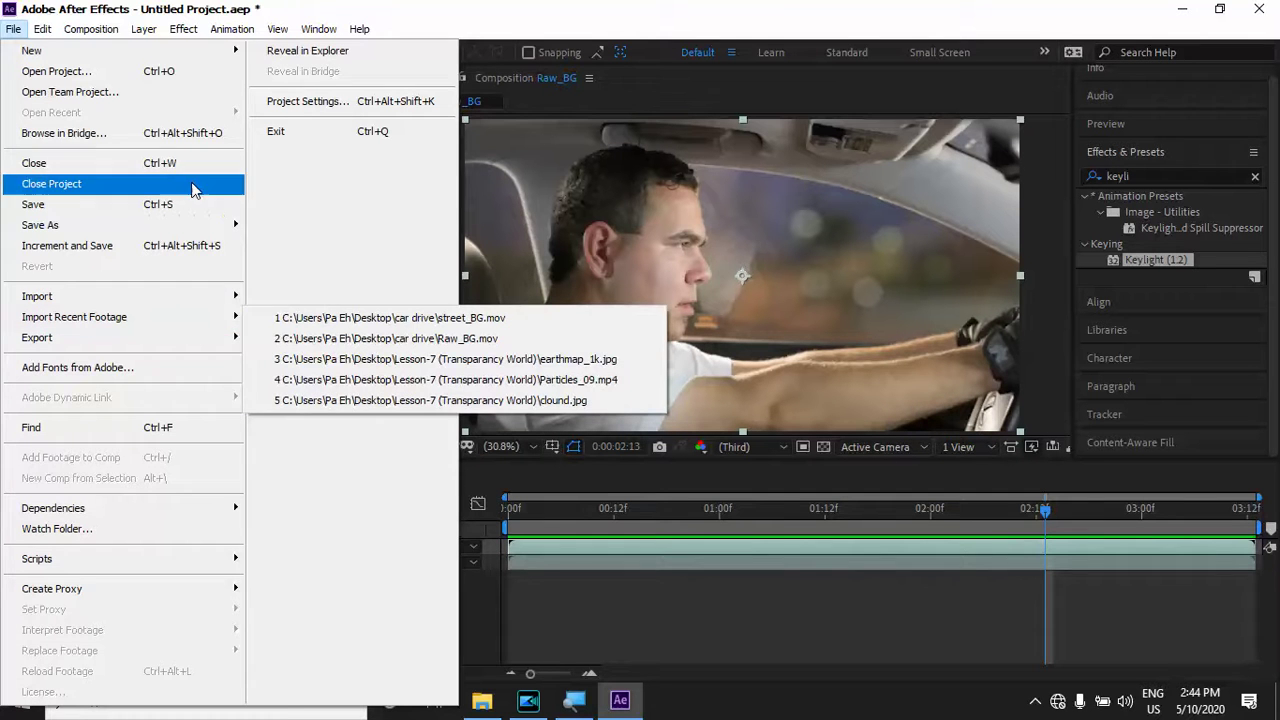
left_click(42, 30)
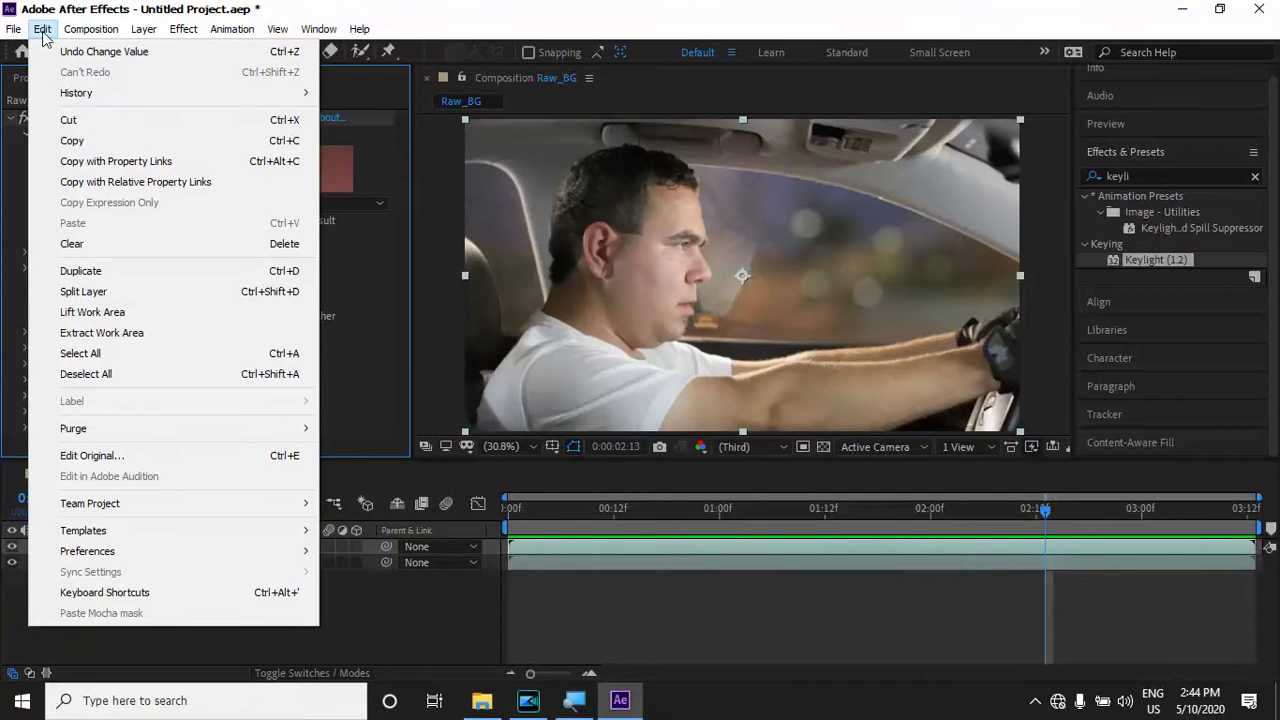
mouse_move(70, 32)
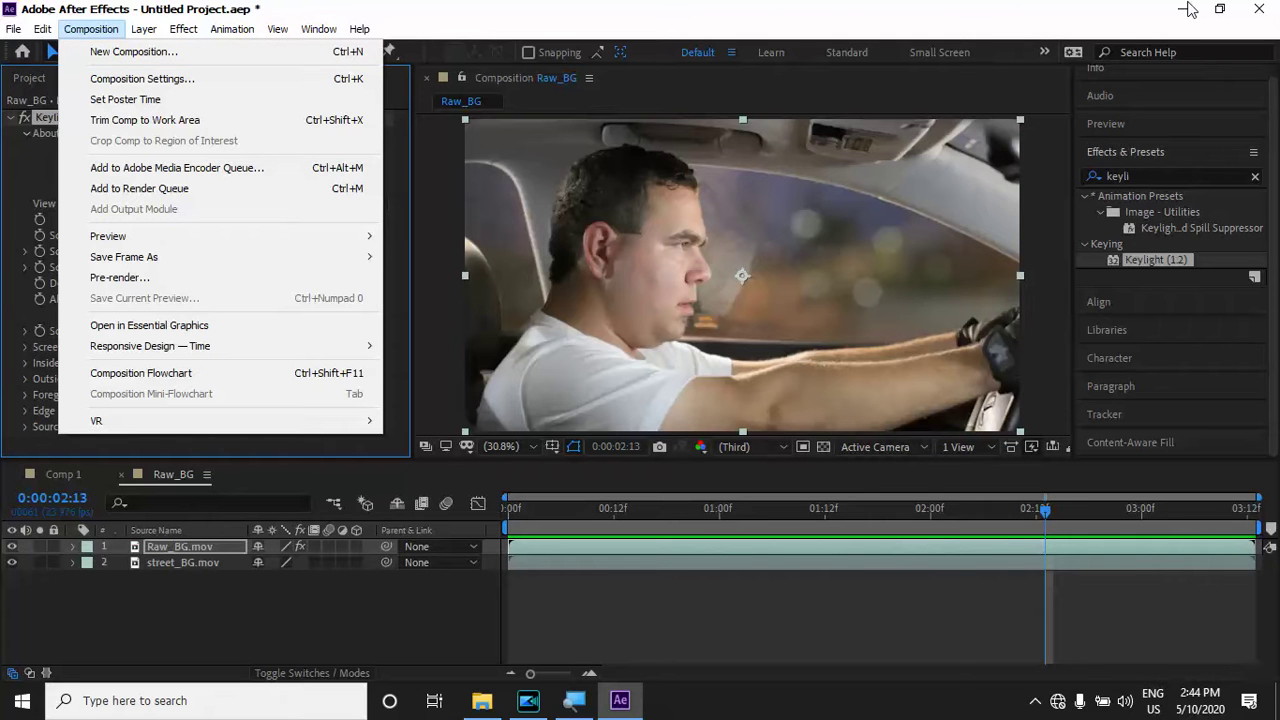
left_click(13, 28)
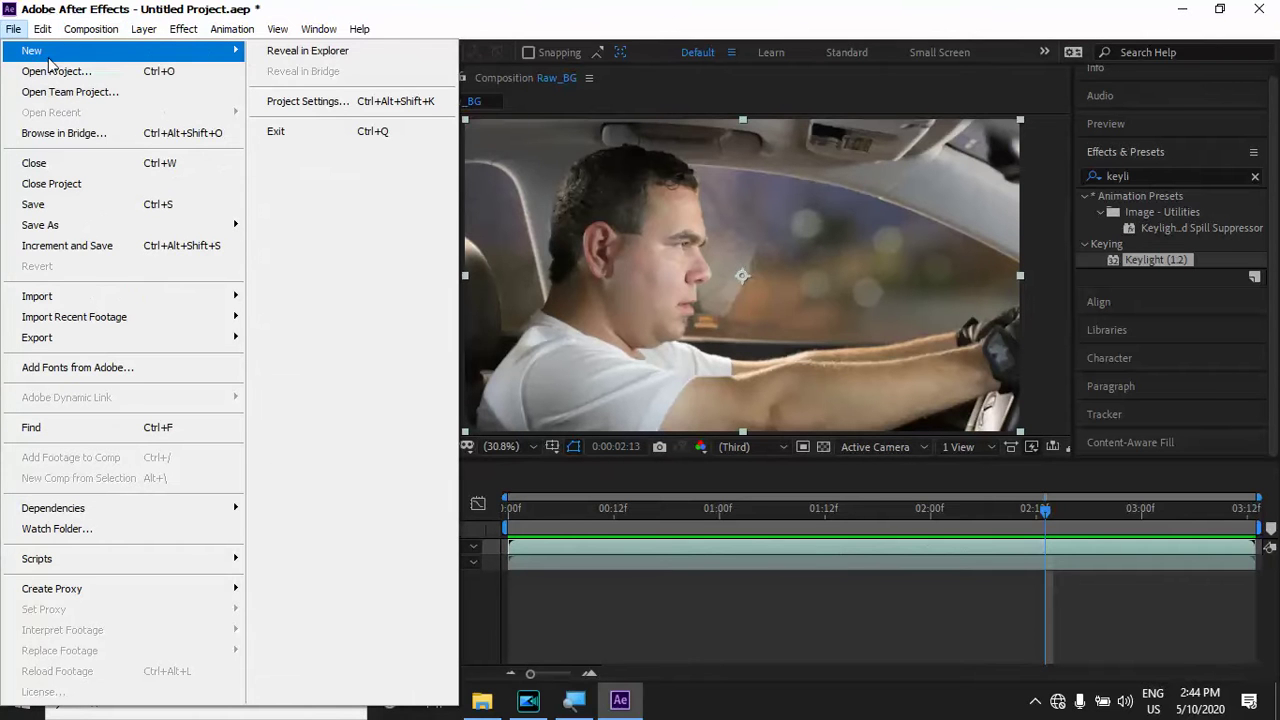
mouse_move(47, 58)
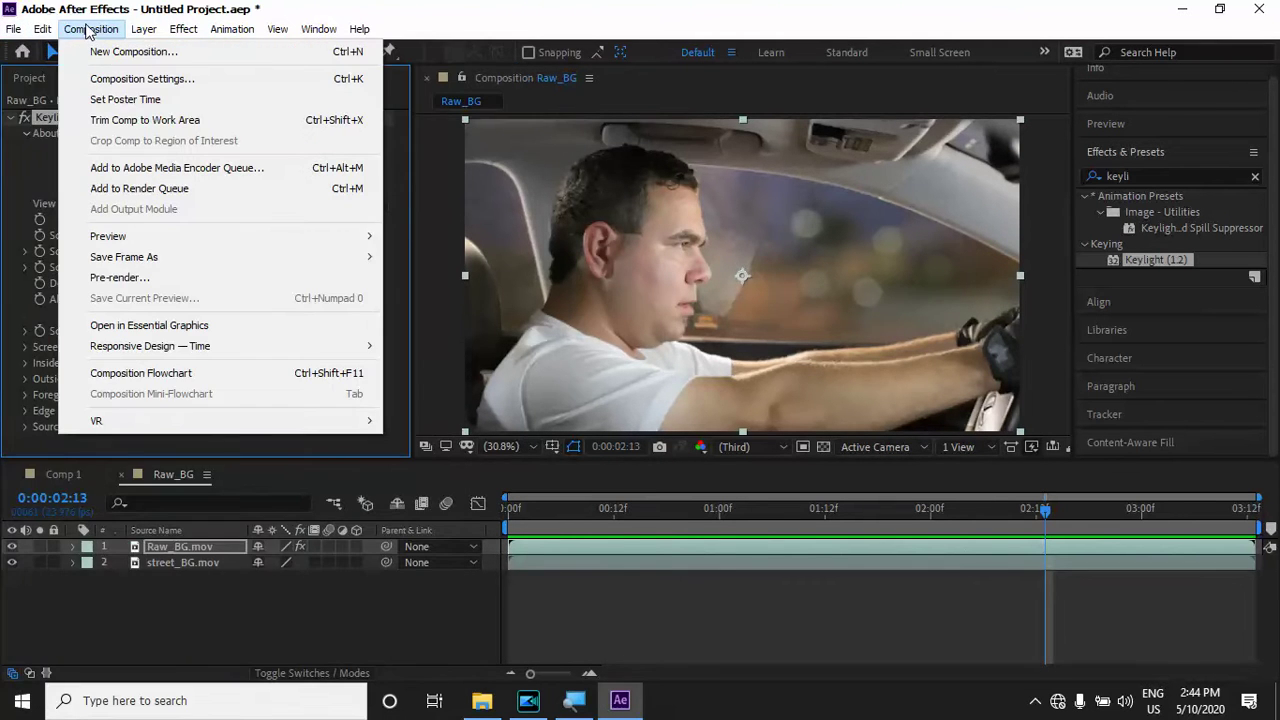
Queue a pre-render of the Raw_BG composition, with the output movie set to Raw_BG in AVI format on the Desktop
left_click(92, 32)
left_click(96, 36)
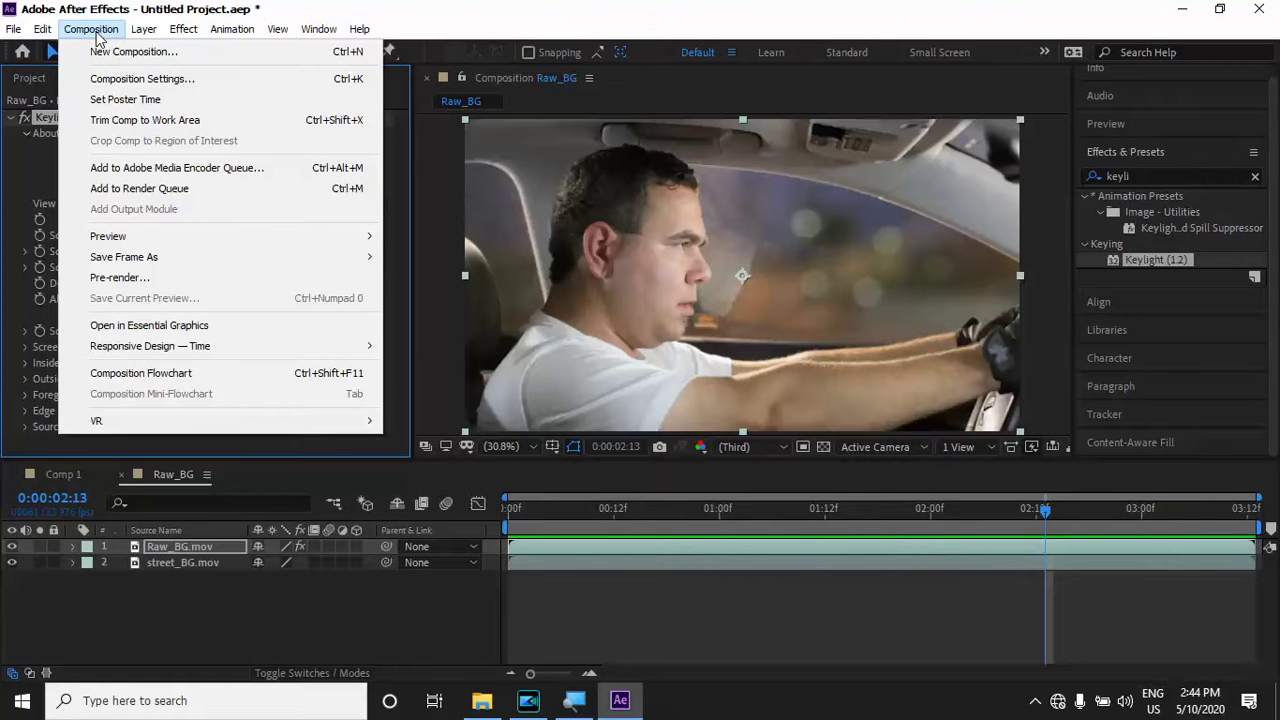
left_click(167, 278)
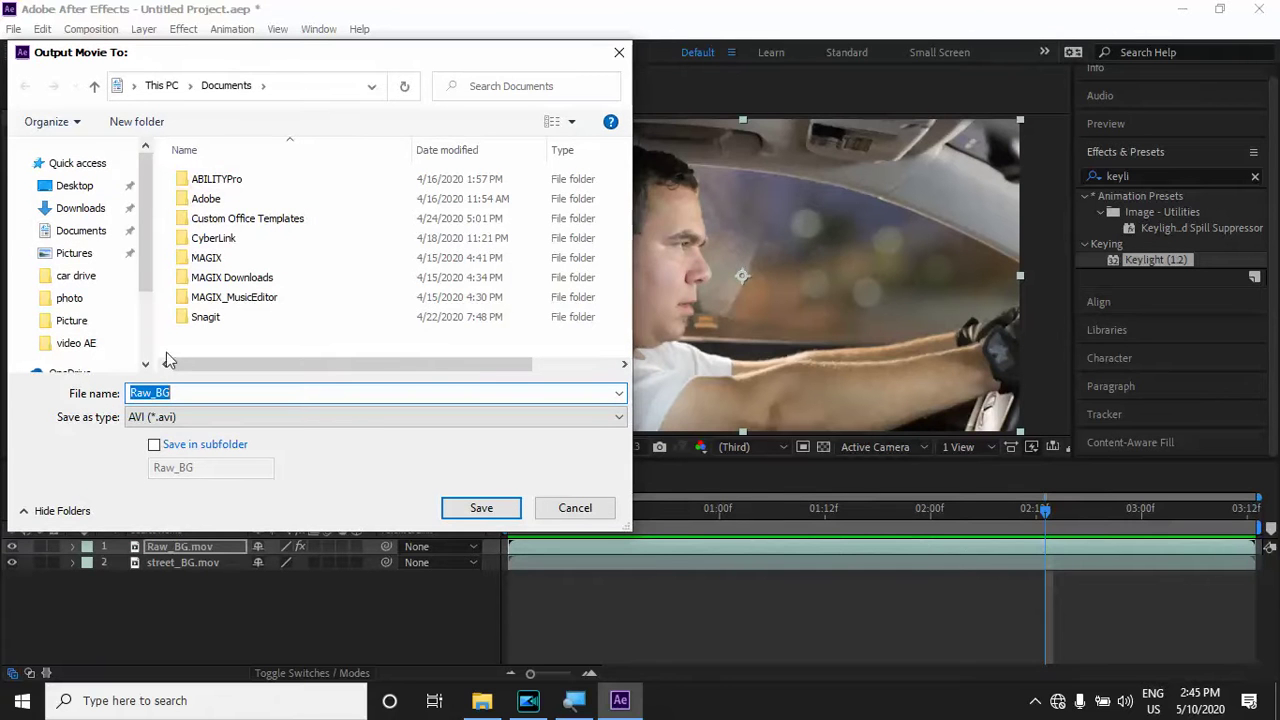
left_click(98, 188)
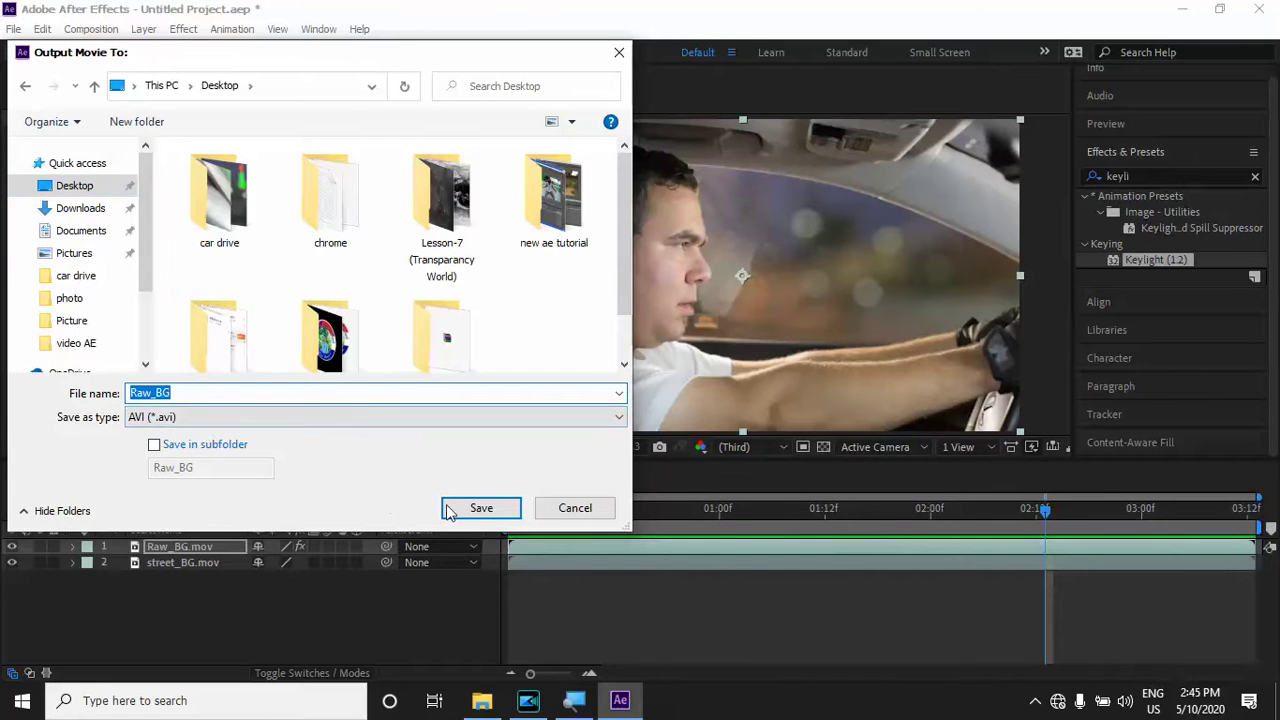
left_click(481, 508)
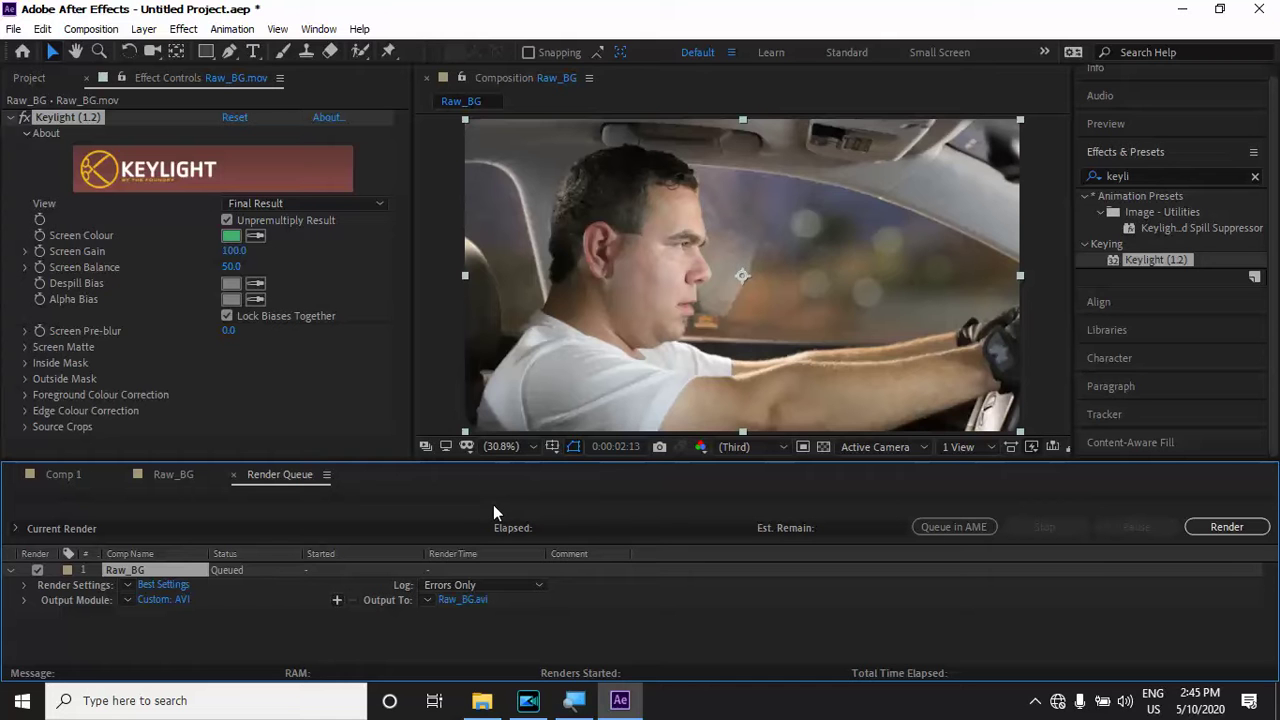
Close the PowerDirector project without saving its changes and return to After Effects
mouse_move(528, 705)
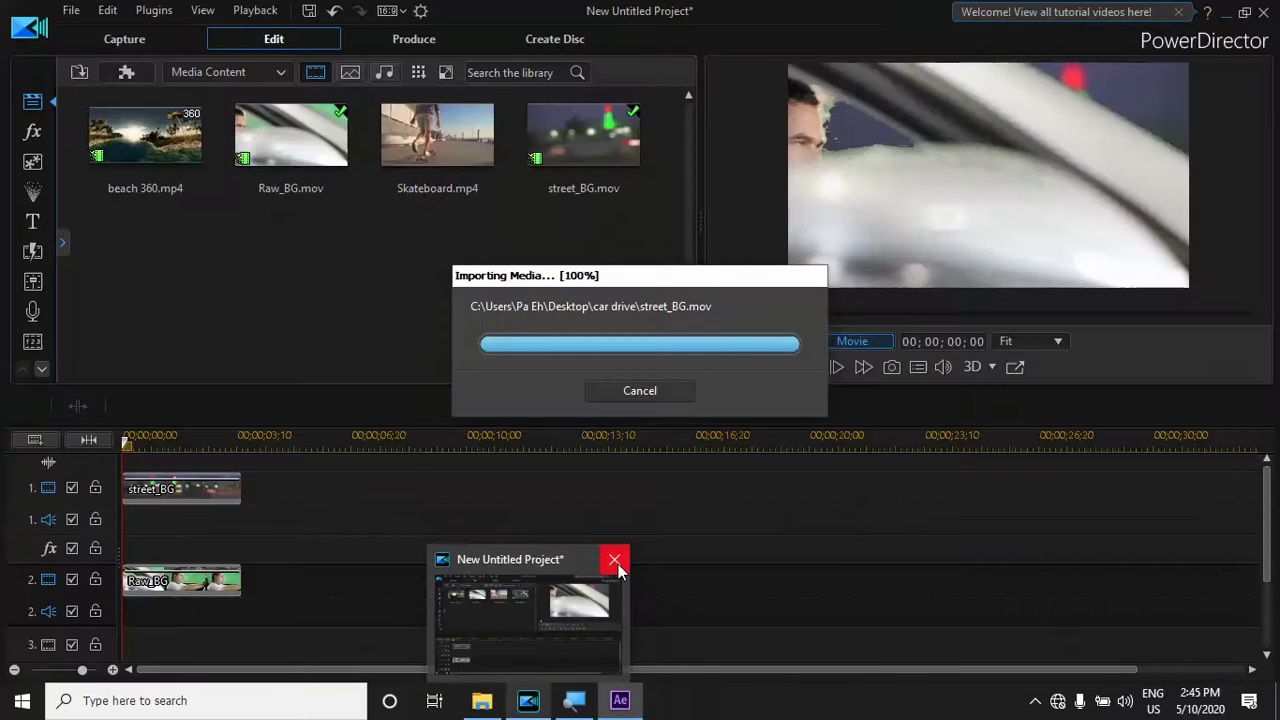
left_click(614, 560)
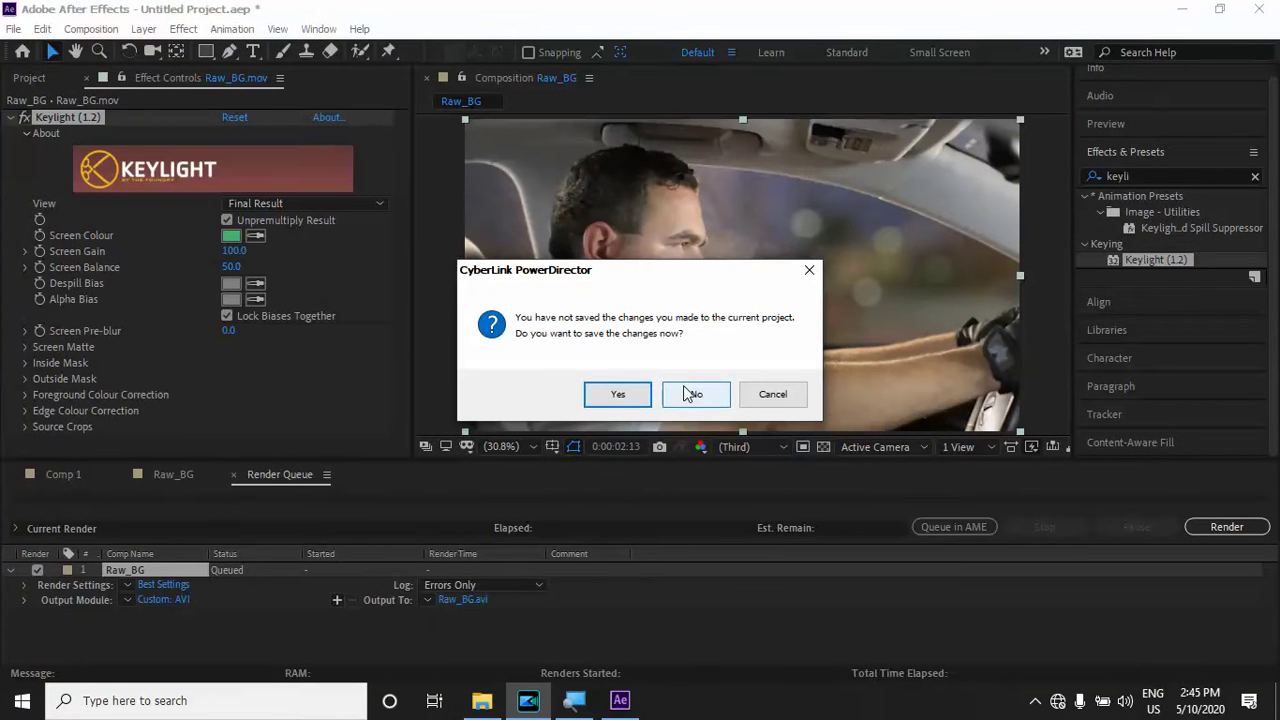
left_click(696, 394)
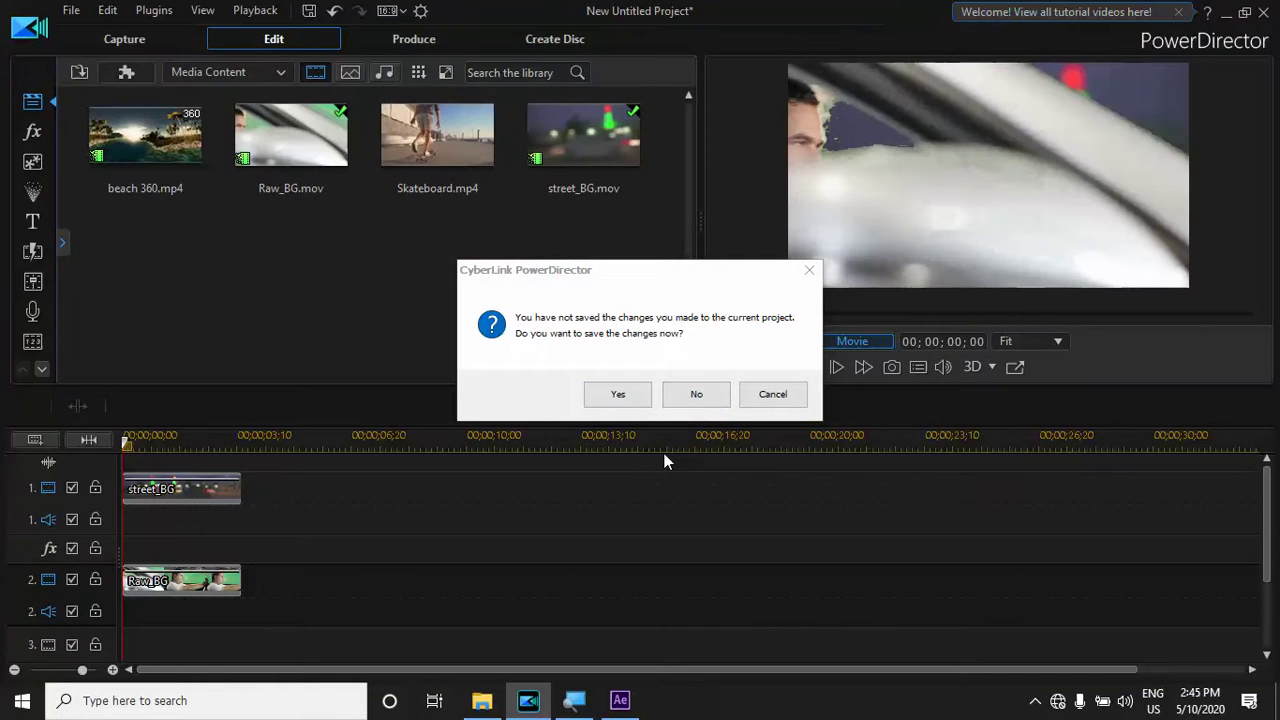
left_click(697, 396)
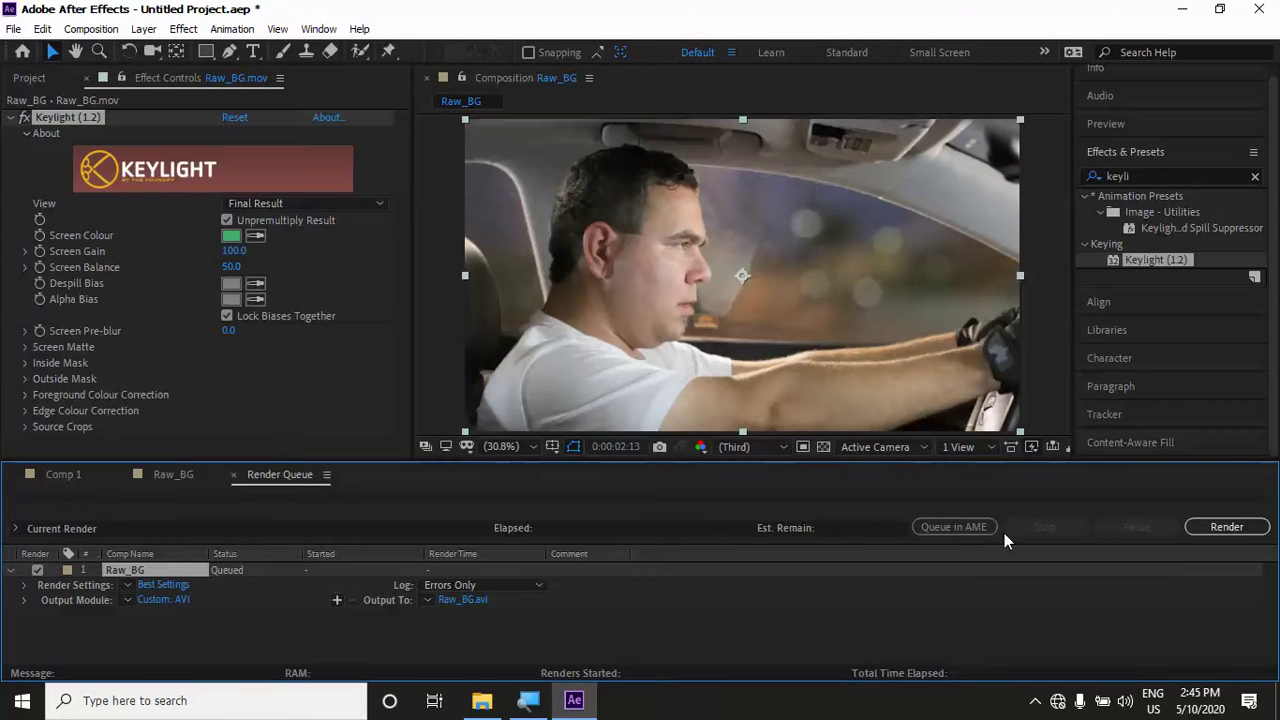
Render the queued Raw_BG composition, play the resulting Raw_BG video from the Desktop to check the composite, and close the player
left_click(1227, 527)
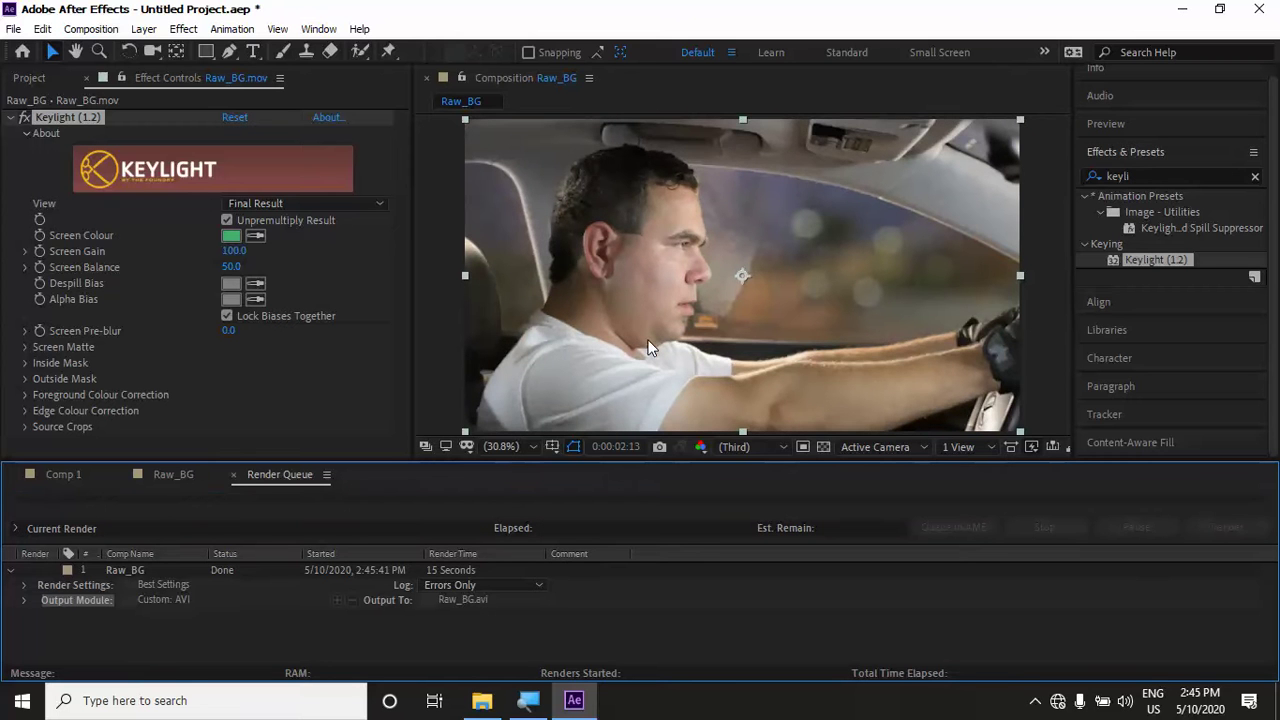
left_click(1179, 8)
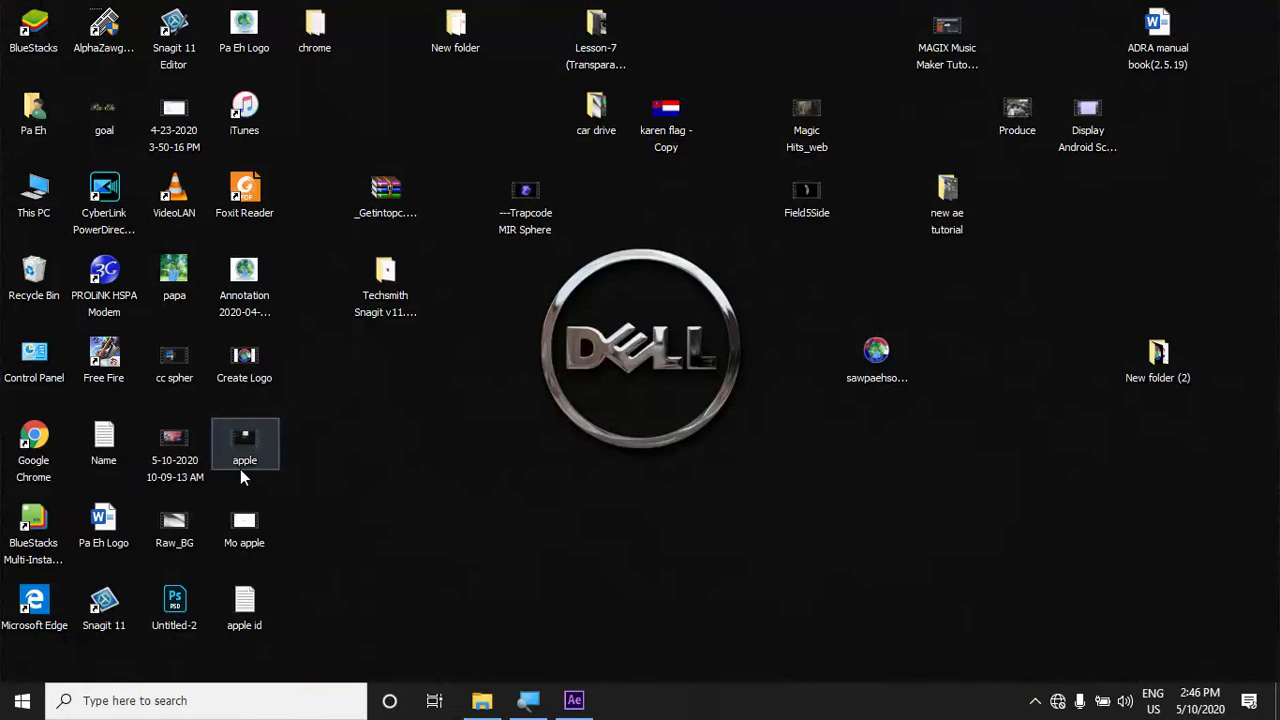
double_click(177, 528)
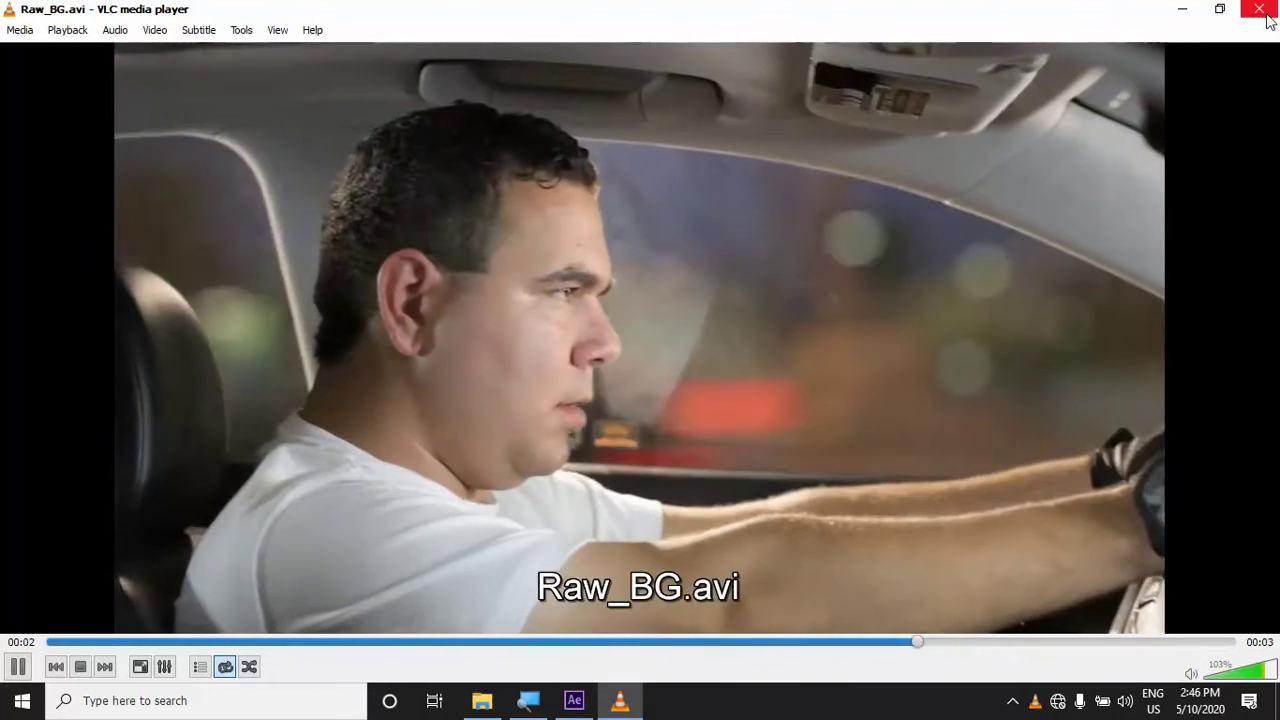
left_click(1259, 9)
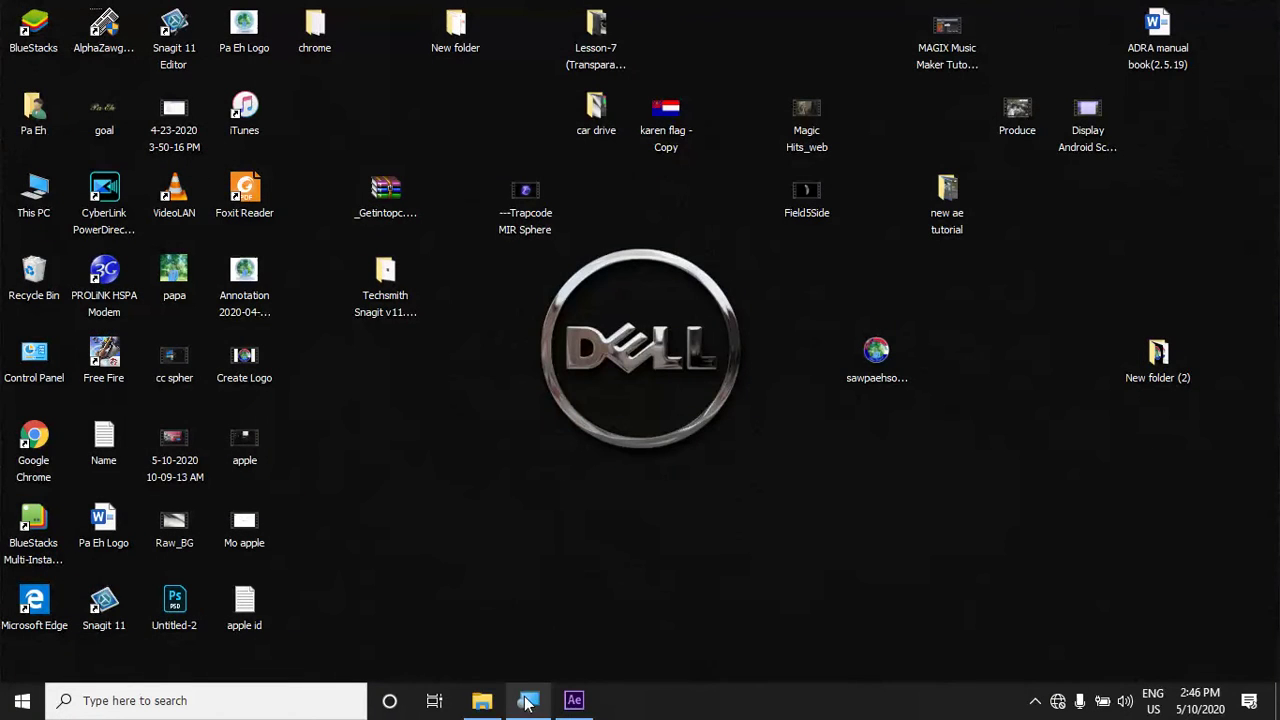
mouse_move(530, 700)
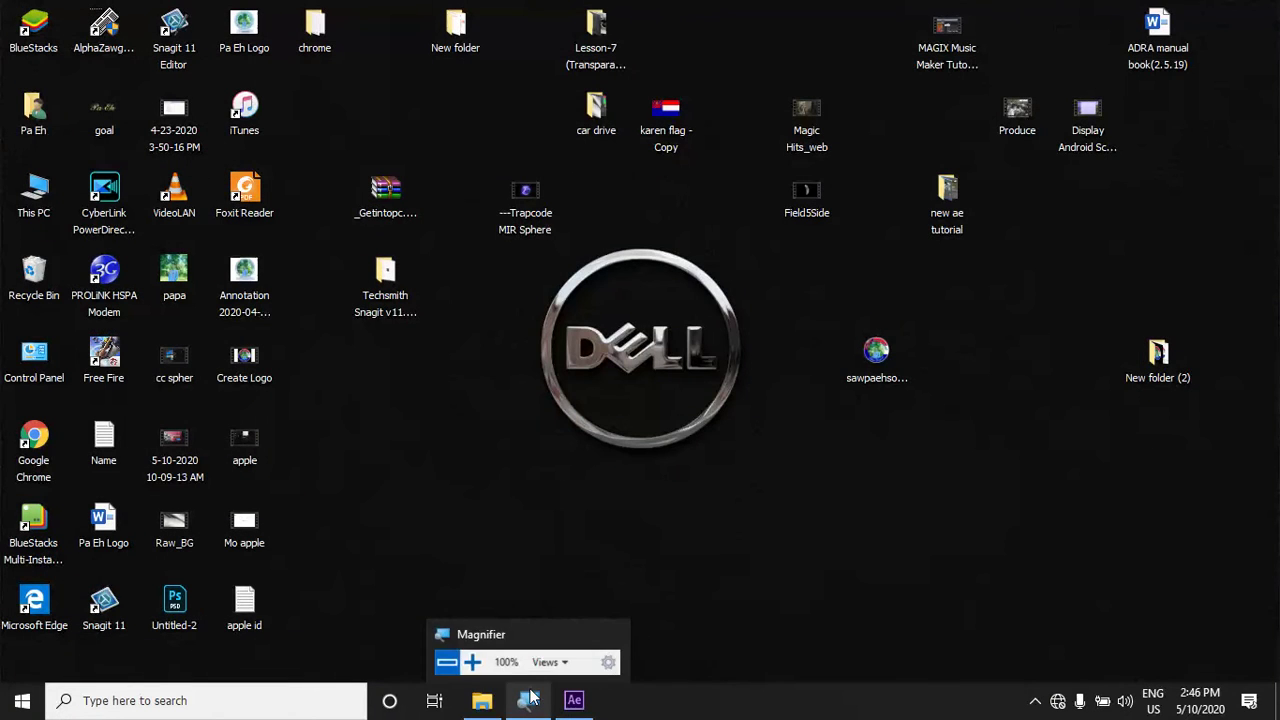